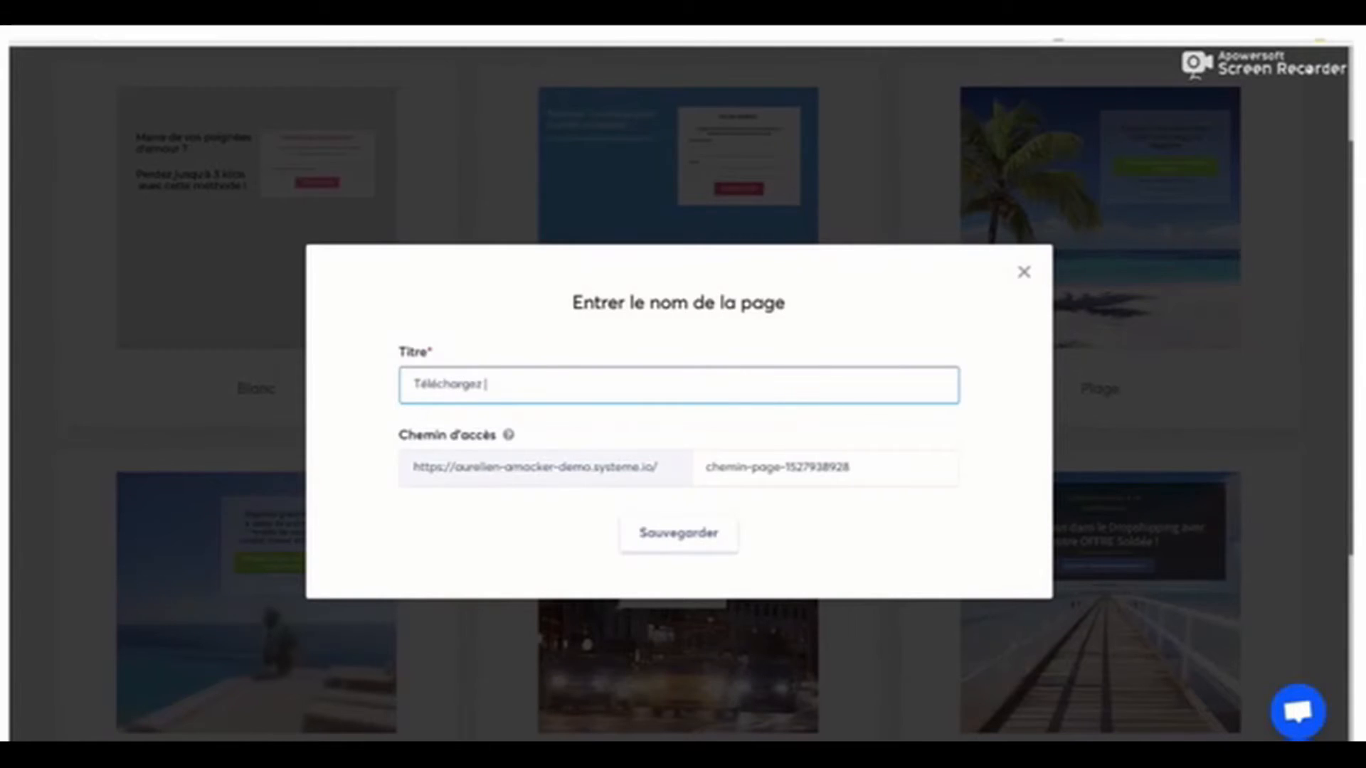
Title the new page "Téléchargez le guide gratuit", set its URL path to guide-gratuit, and save it.
{"action": "type", "text": "dui"}
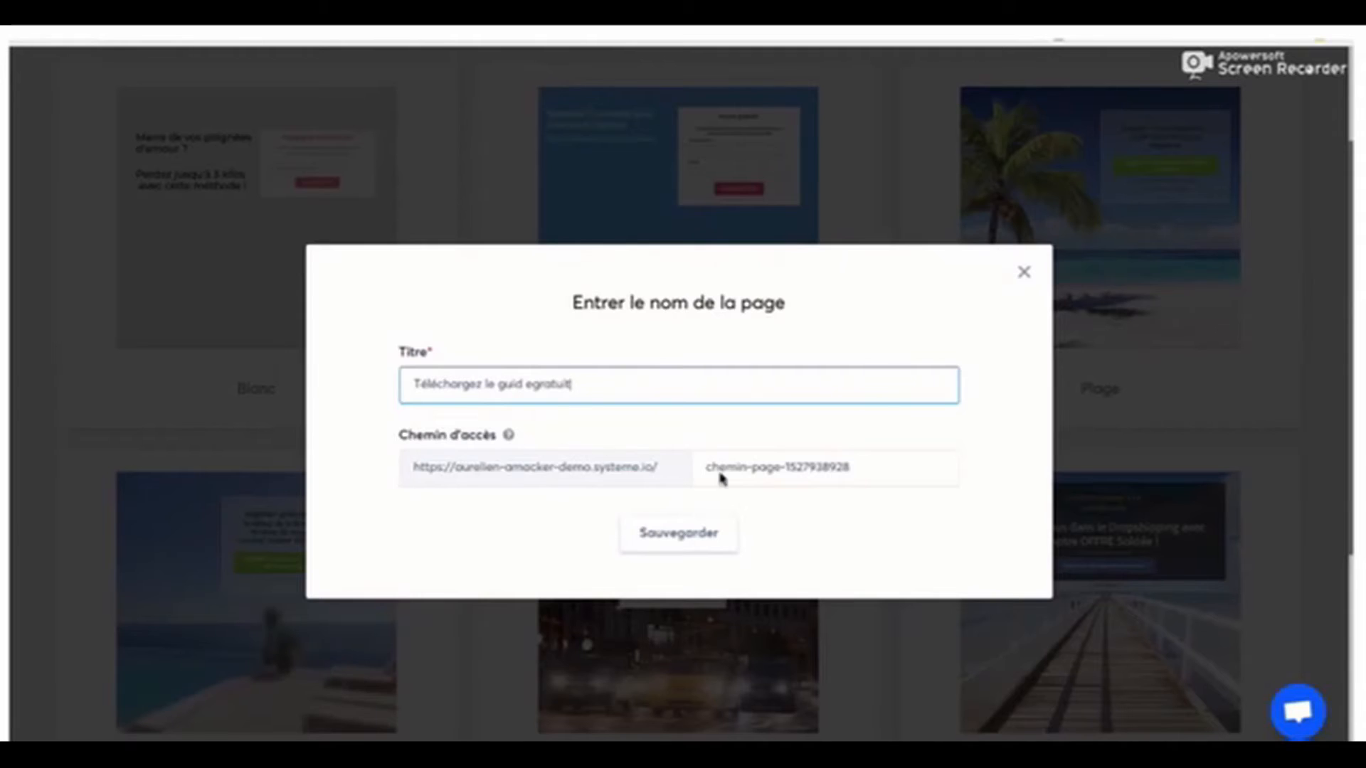
{"action": "left_click", "coordinate": [525, 384]}
{"action": "left_click_drag", "start_coordinate": [868, 467], "coordinate": [705, 446]}
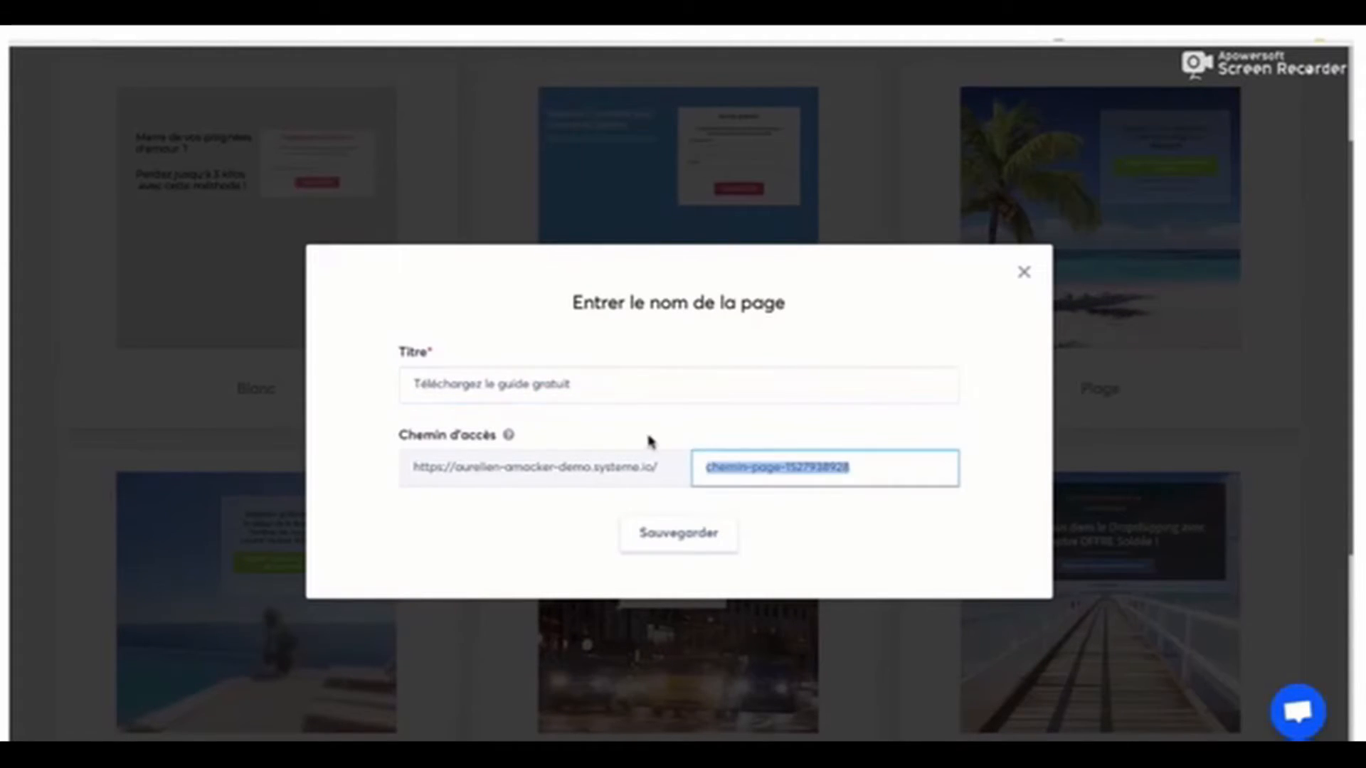
{"action": "type", "text": "guide-gratuit"}
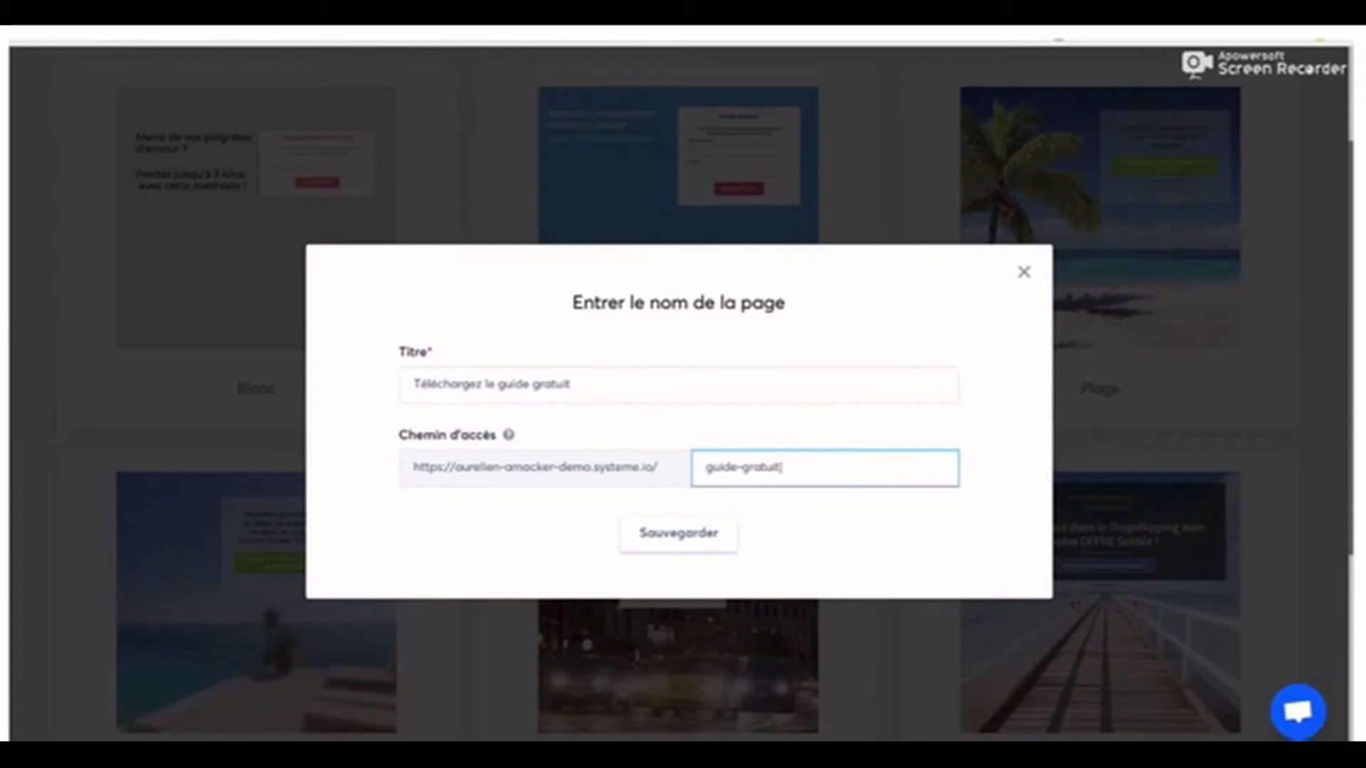
{"action": "left_click", "coordinate": [685, 534]}
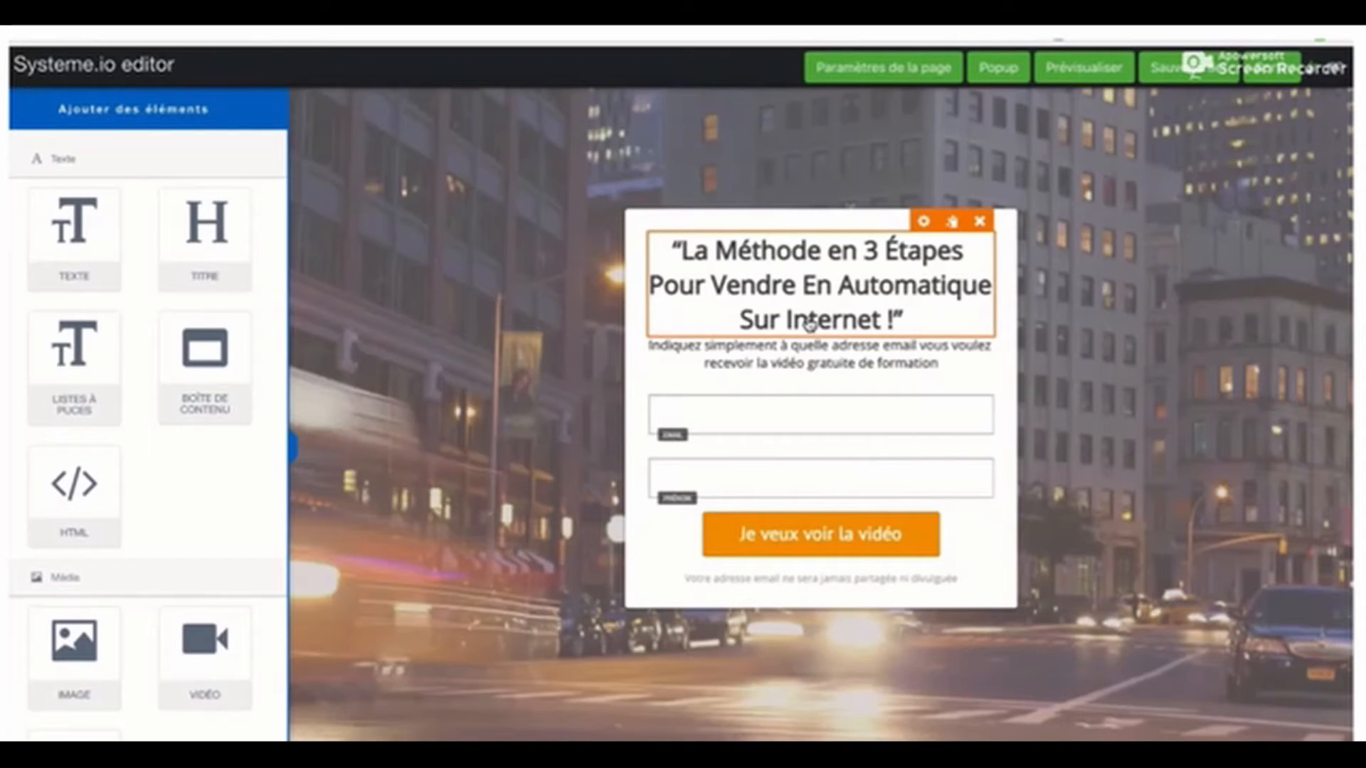
Replace "Vendre En Automatique Sur Internet" in the headline with "maigrir rapidement".
{"action": "left_click", "coordinate": [848, 290]}
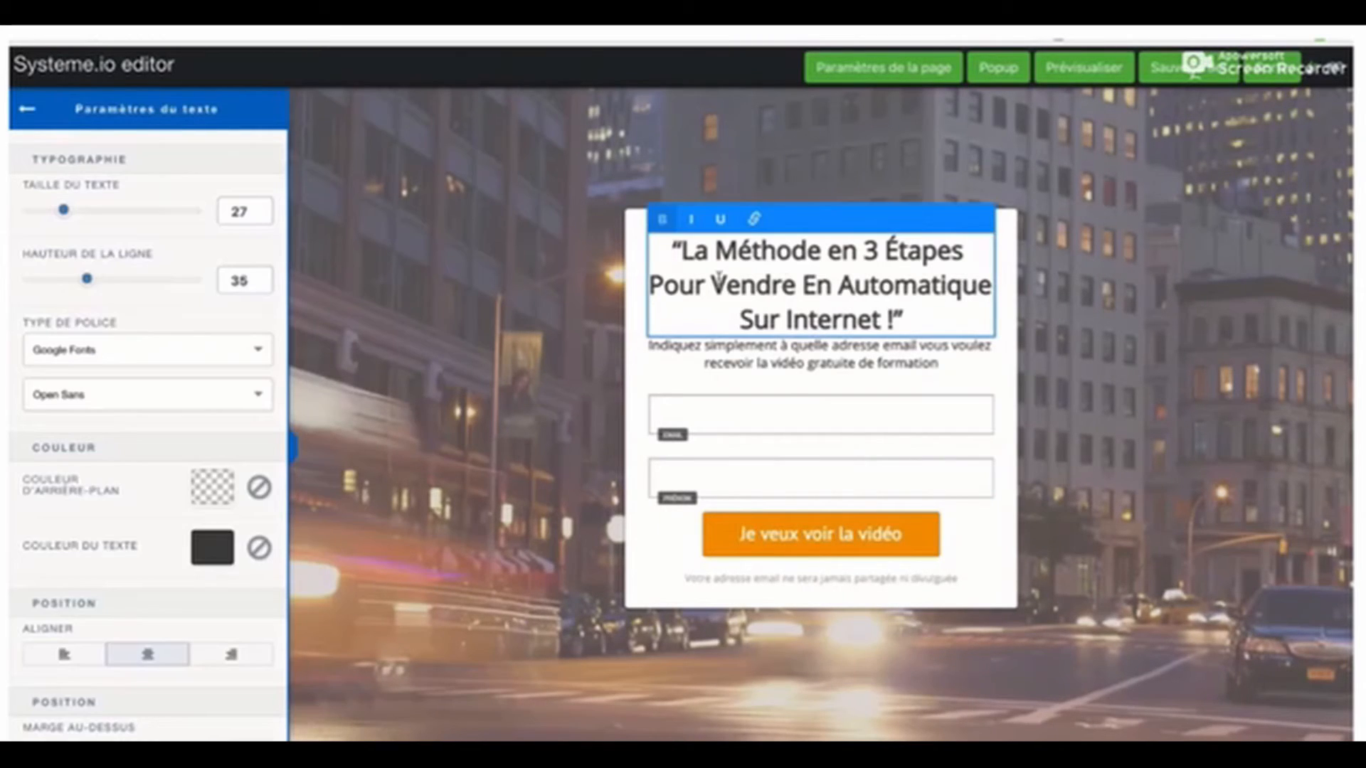
{"action": "left_click_drag", "start_coordinate": [713, 286], "coordinate": [880, 320]}
{"action": "type", "text": "mi"}
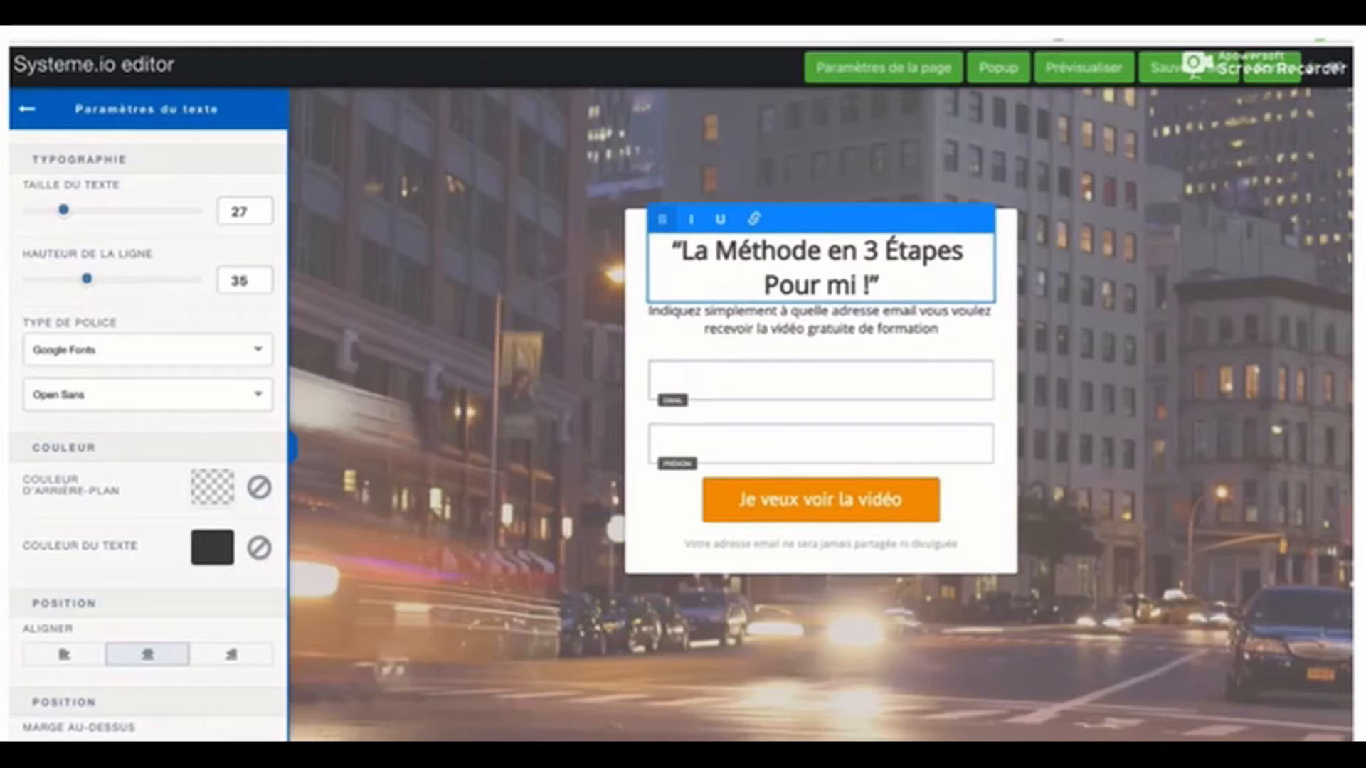
{"action": "key", "text": "BackSpace"}
{"action": "type", "text": "ag"}
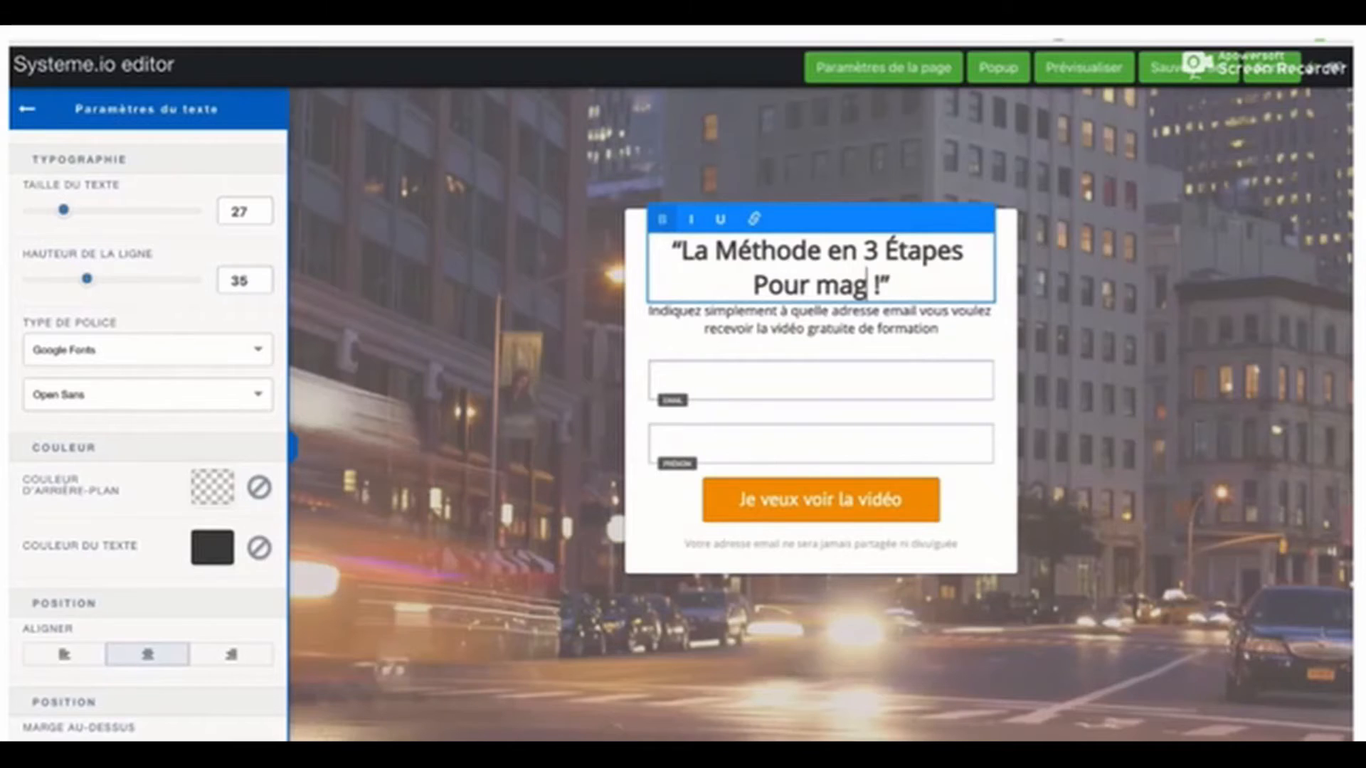
{"action": "key", "text": "BackSpace"}
{"action": "type", "text": "igrir "}
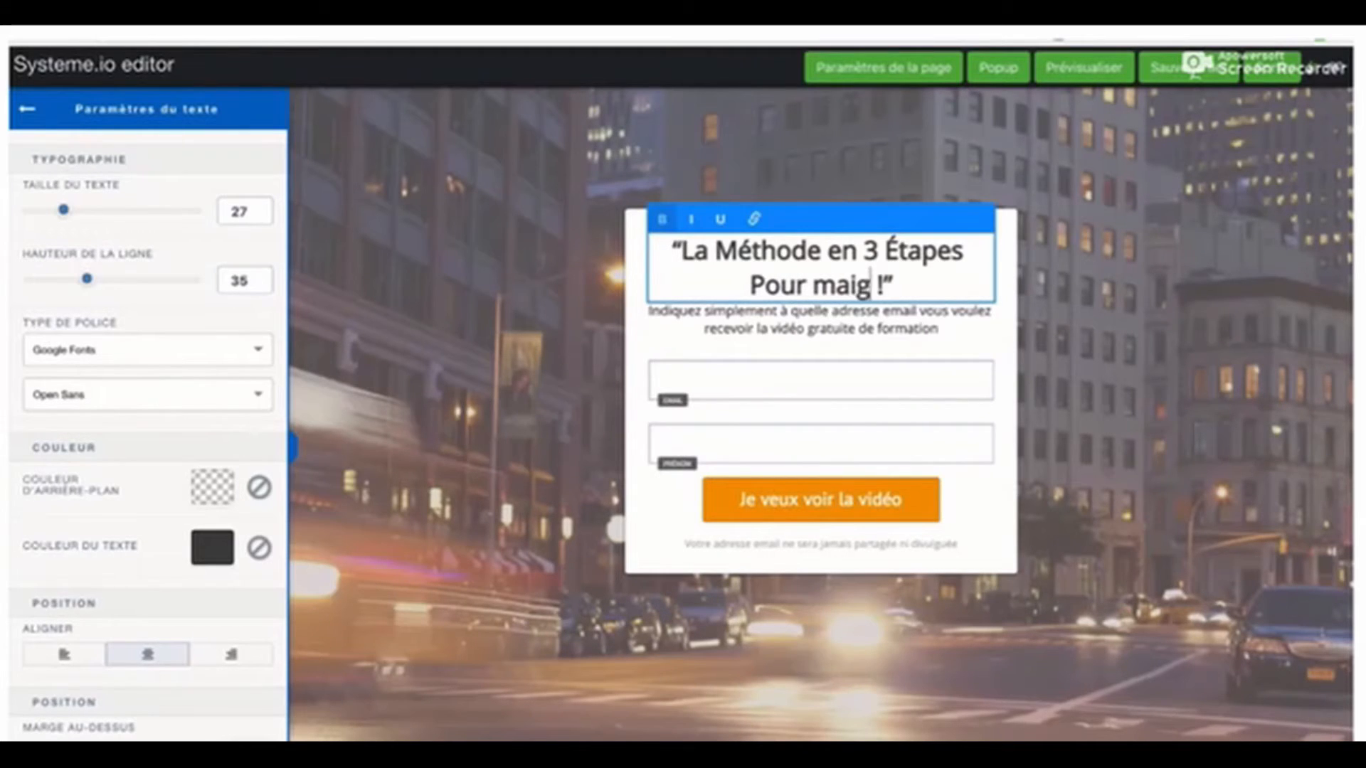
{"action": "type", "text": "rapidement"}
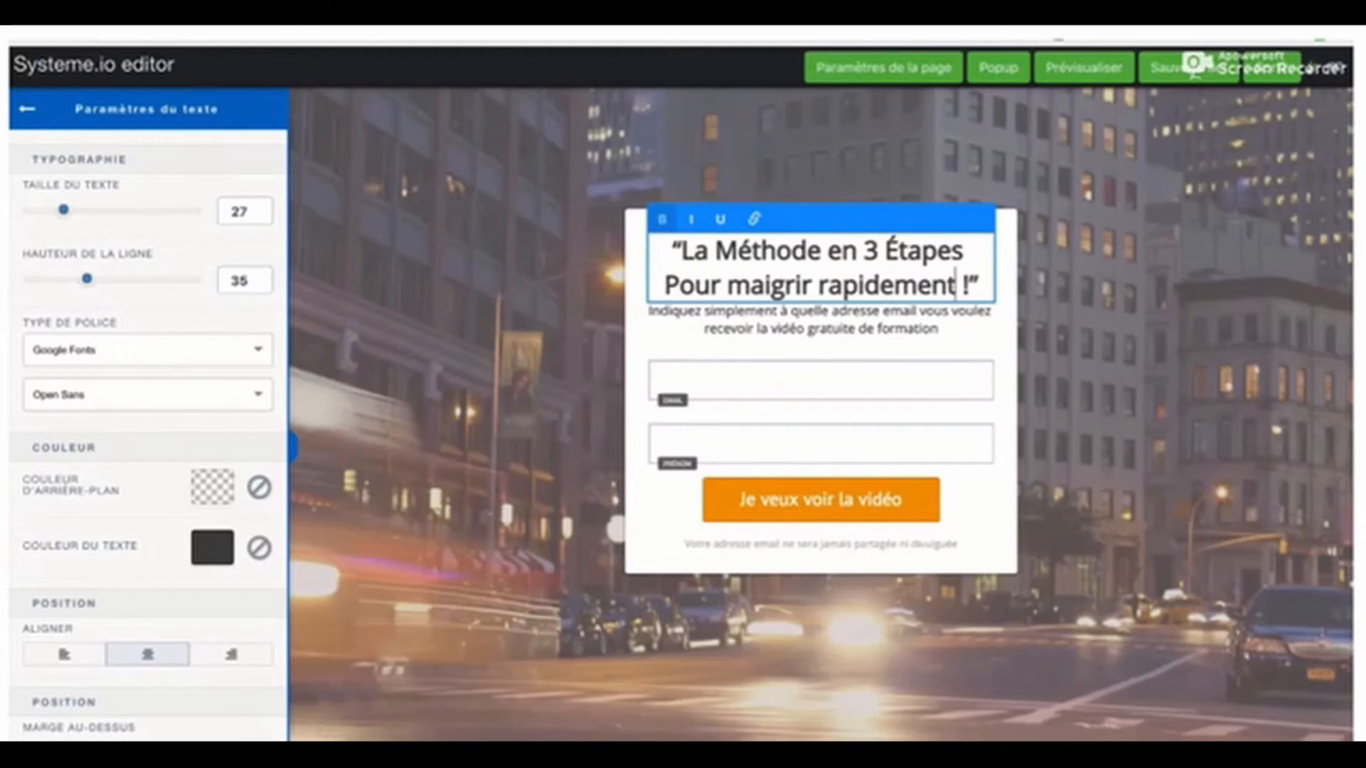
Change the headline words "Pour", "Méthode" and "Étapes" to start with lowercase letters.
{"action": "key", "text": "ctrl+Left"}
{"action": "key", "text": "ctrl+Left"}
{"action": "key", "text": "ctrl+Left"}
{"action": "key", "text": "Right"}
{"action": "key", "text": "BackSpace"}
{"action": "type", "text": "p"}
{"action": "left_click", "coordinate": [739, 249]}
{"action": "key", "text": "BackSpace"}
{"action": "type", "text": "m"}
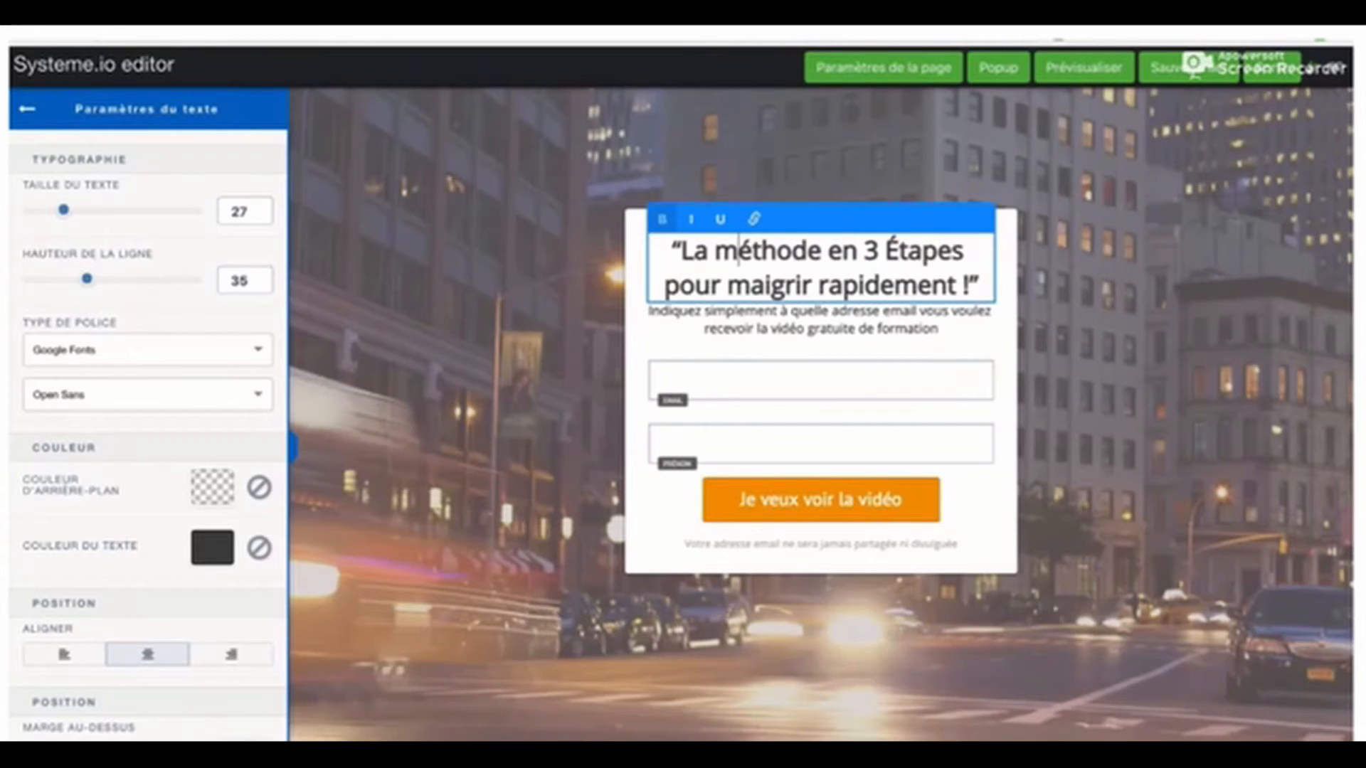
{"action": "left_click", "coordinate": [901, 252]}
{"action": "key", "text": "BackSpace"}
{"action": "type", "text": "é"}
Delete the Prénom field from the opt-in form.
{"action": "left_click", "coordinate": [851, 325]}
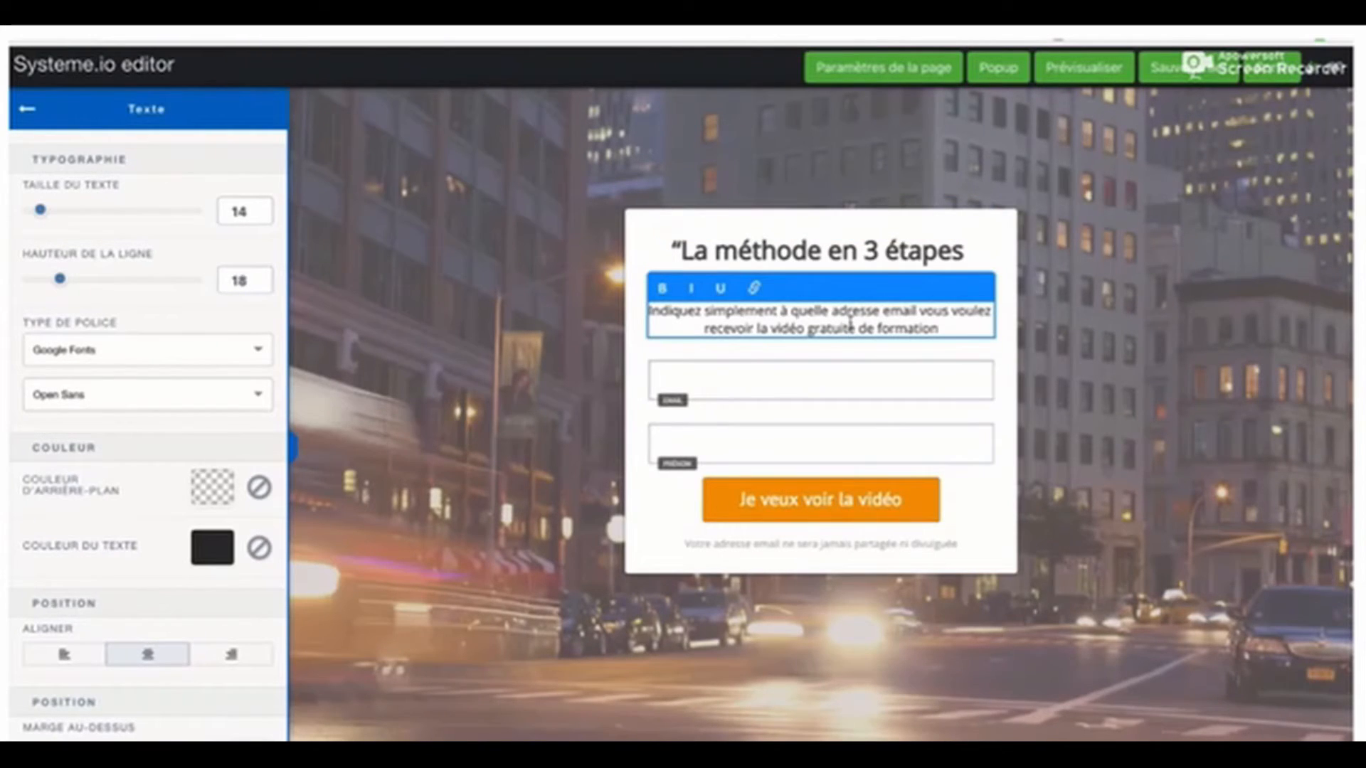
{"action": "left_click", "coordinate": [1035, 376]}
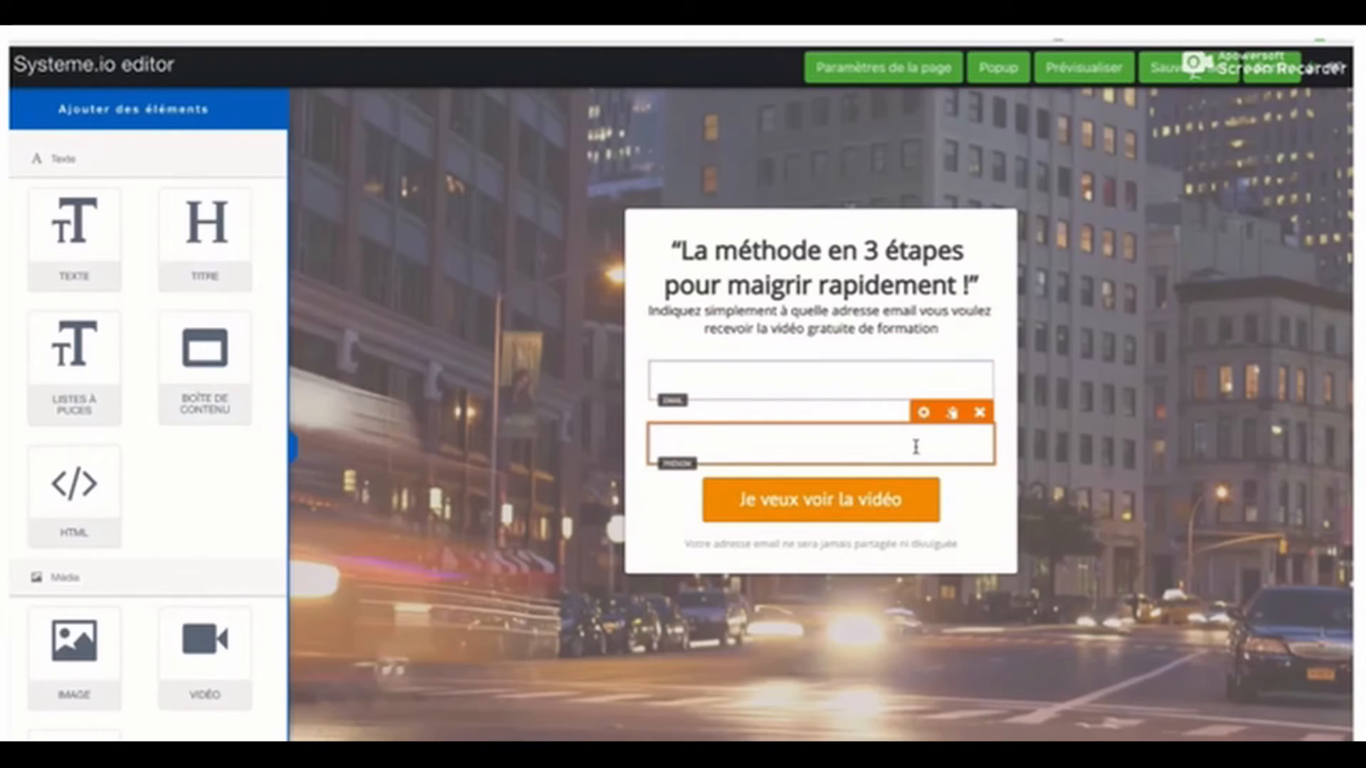
{"action": "left_click", "coordinate": [979, 412]}
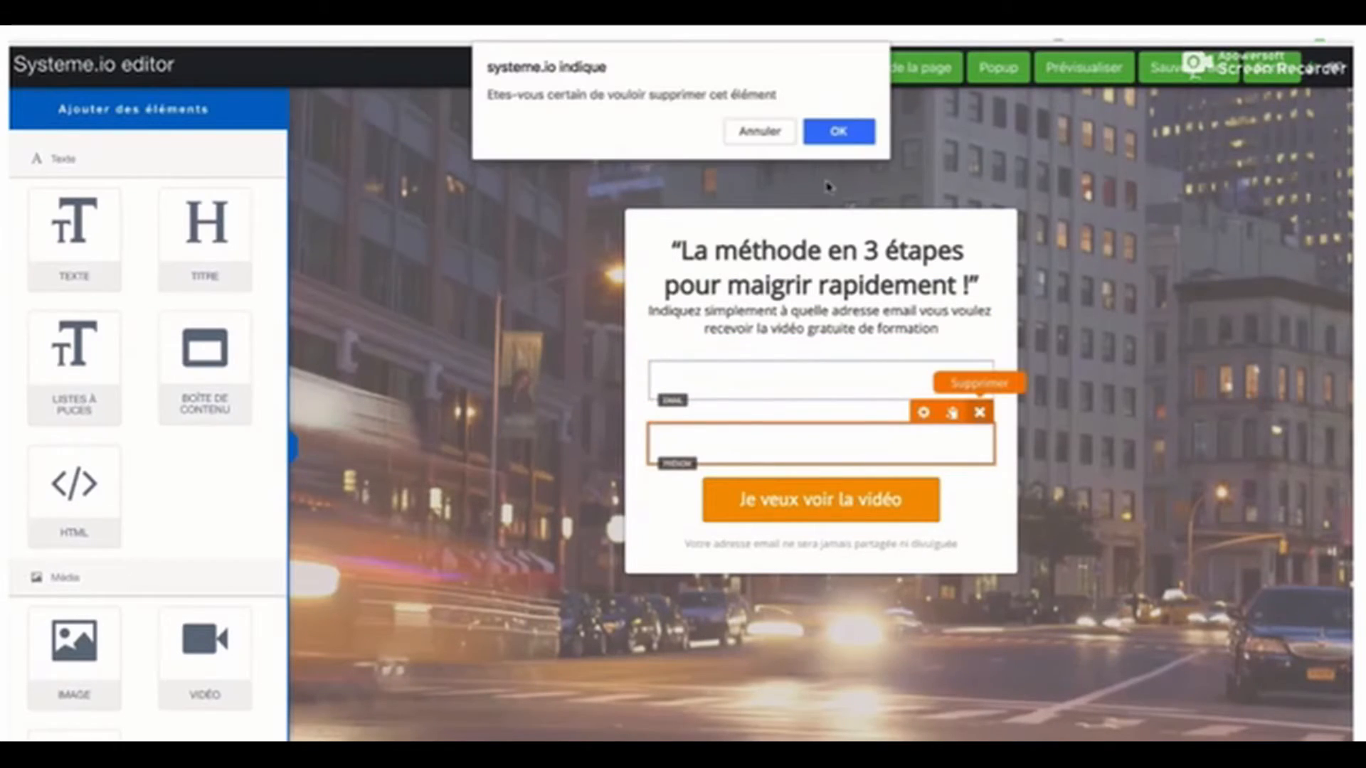
{"action": "left_click", "coordinate": [838, 131]}
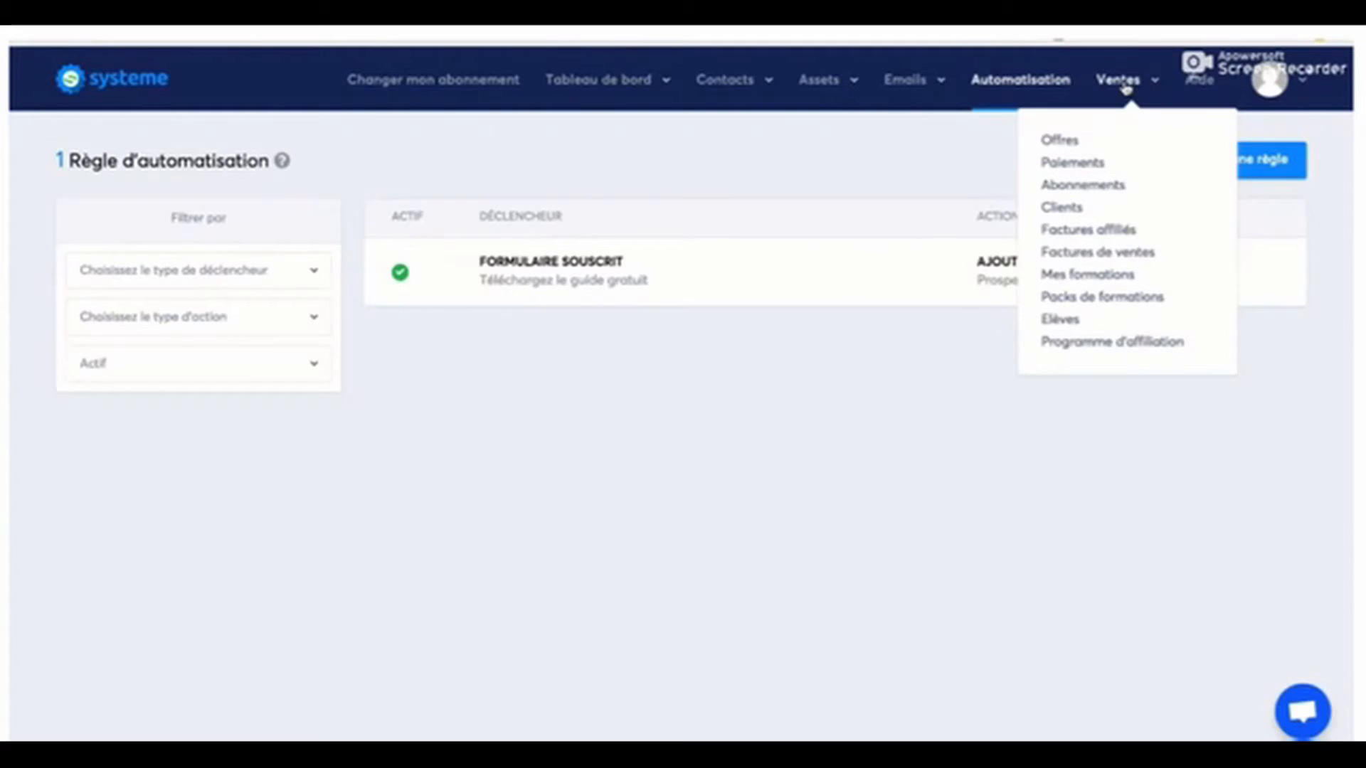
Create a new course with "Maigrir en 31 jours" as both its name and description, and save it.
{"action": "left_click", "coordinate": [1087, 275]}
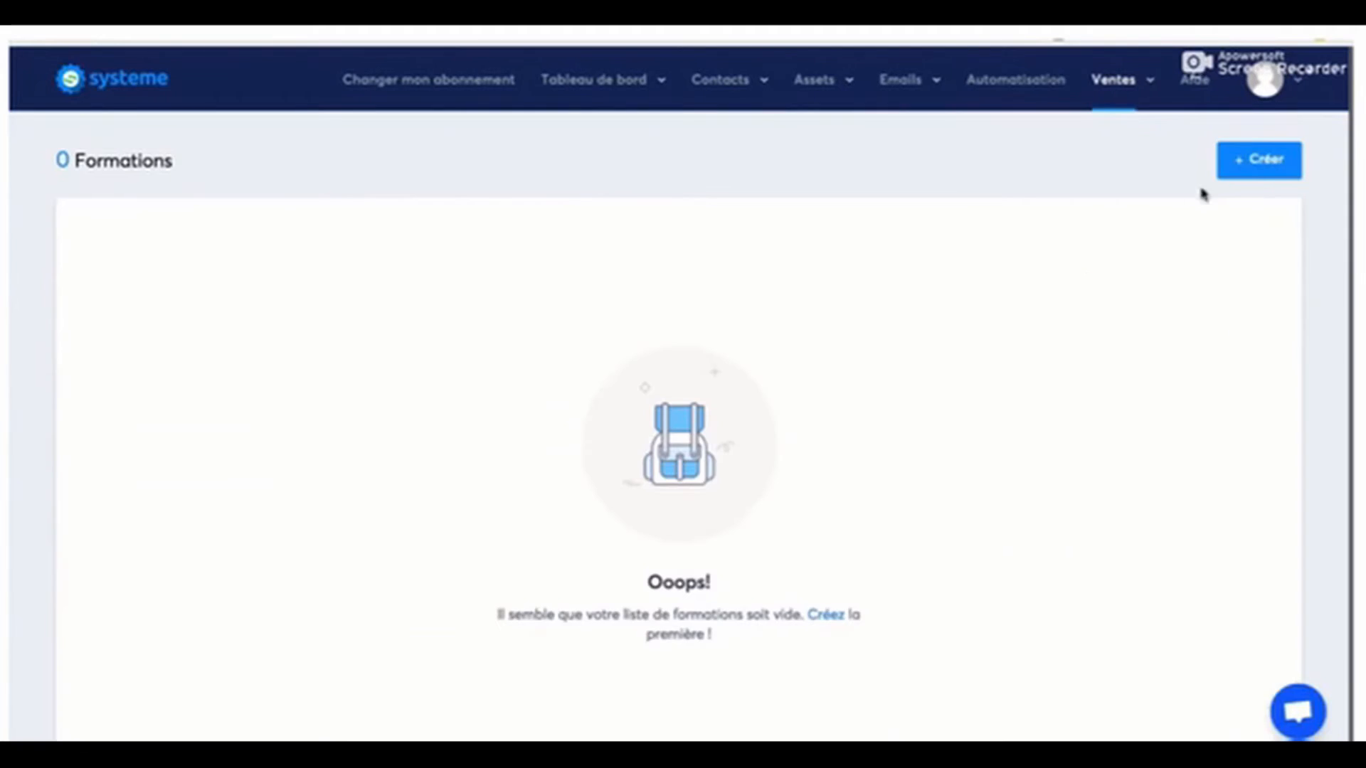
{"action": "left_click", "coordinate": [1254, 162]}
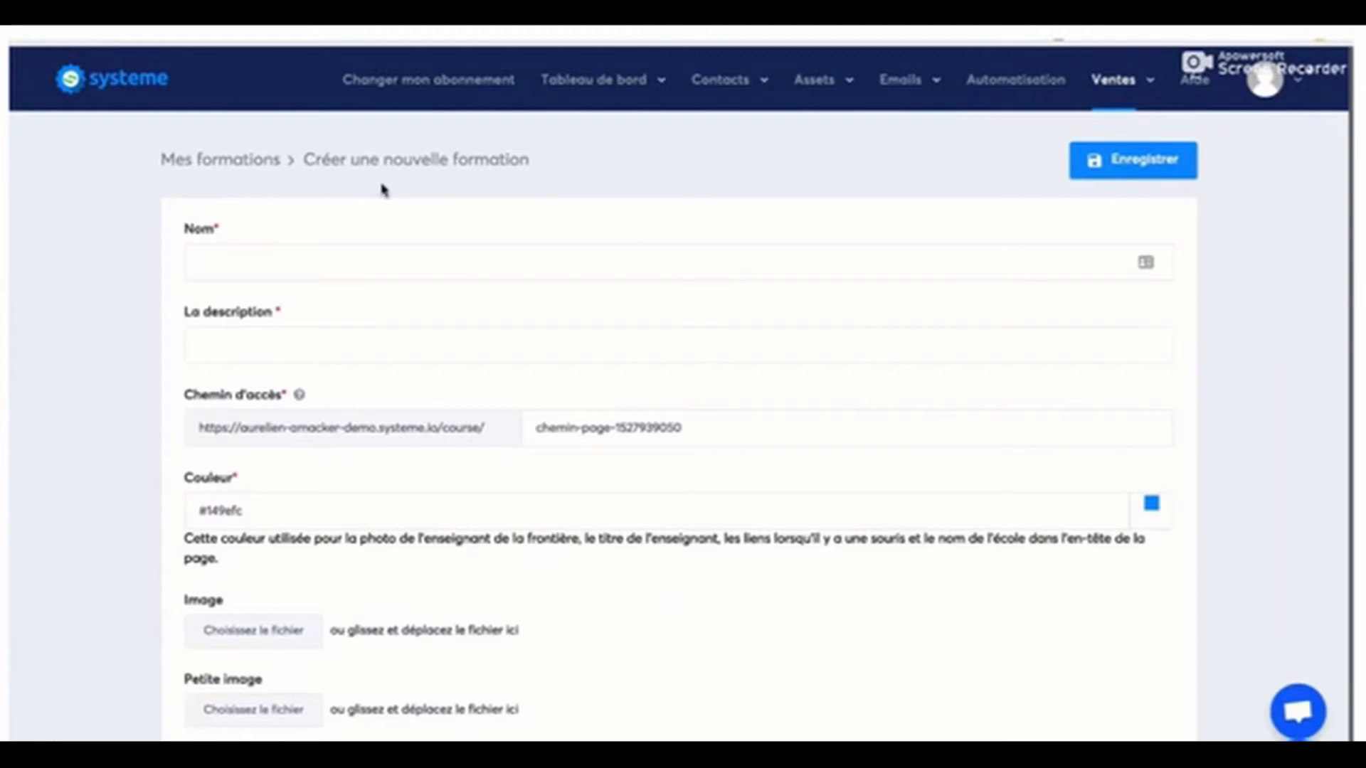
{"action": "left_click", "coordinate": [227, 265]}
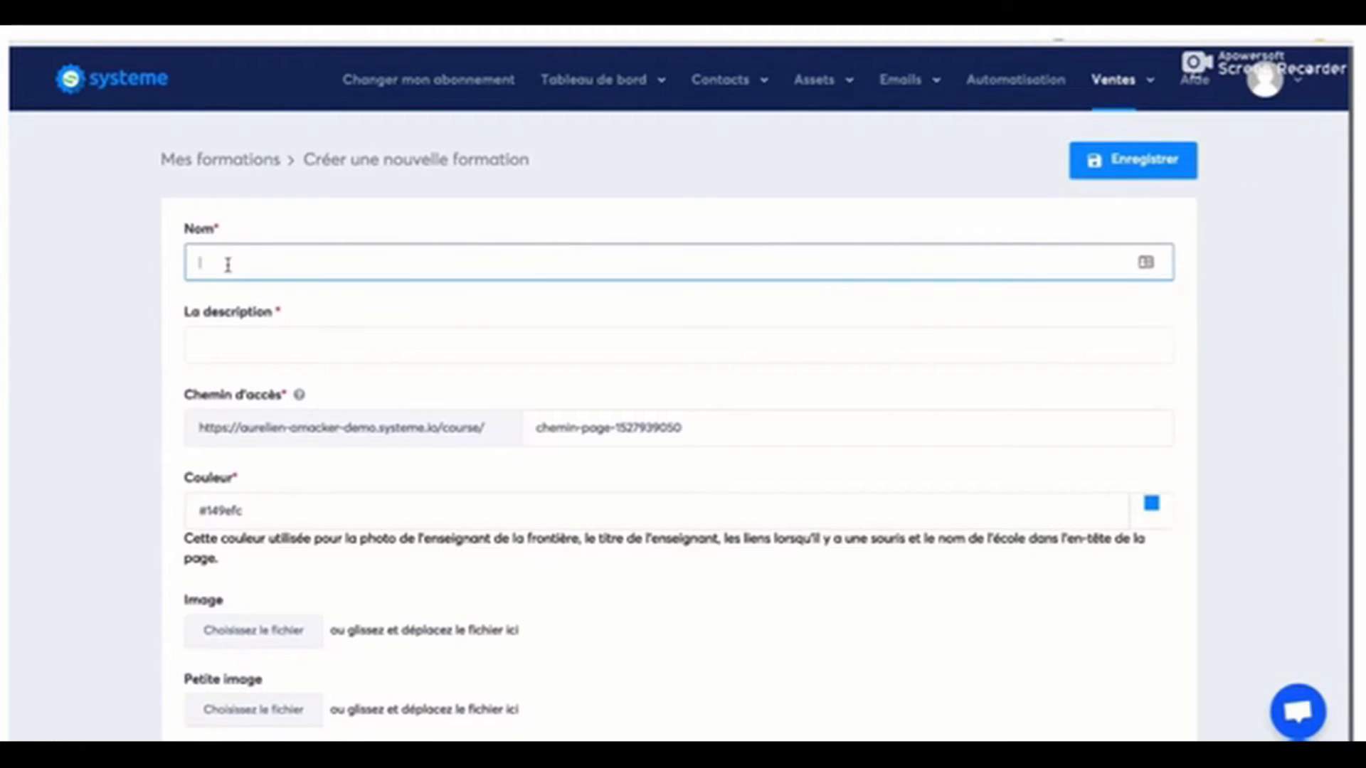
{"action": "type", "text": "Moi"}
{"action": "left_click_drag", "start_coordinate": [304, 264], "coordinate": [192, 264]}
{"action": "key", "text": "ctrl+c"}
{"action": "left_click", "coordinate": [228, 333]}
{"action": "key", "text": "ctrl+v"}
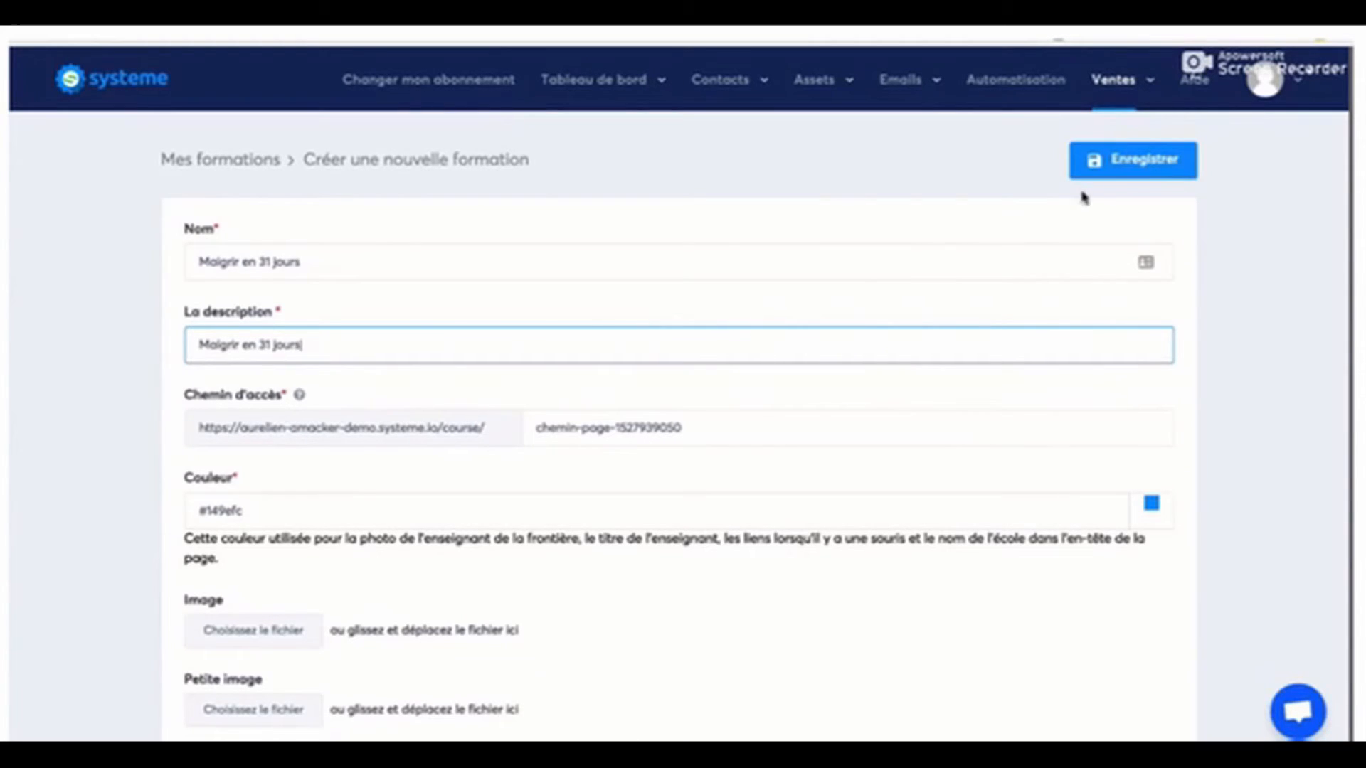
{"action": "left_click", "coordinate": [1145, 165]}
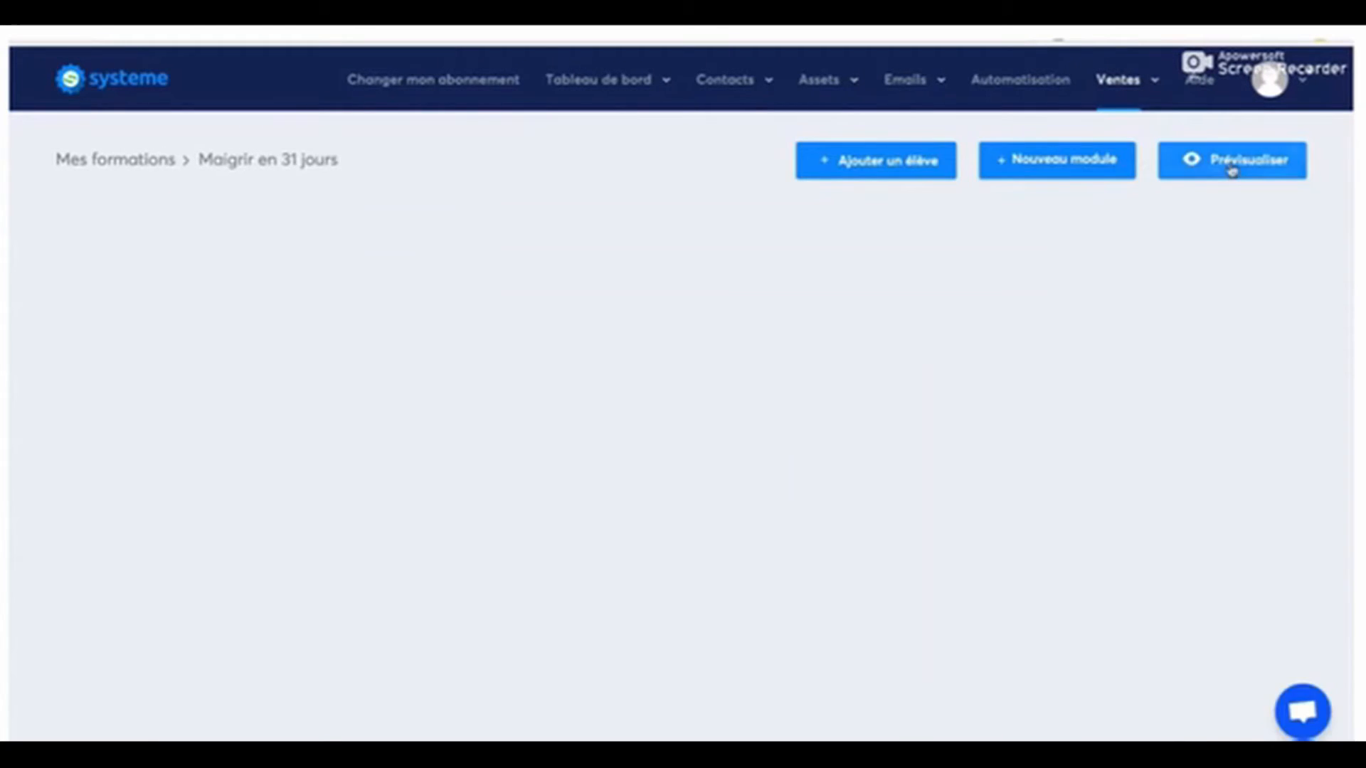
Add a module named "Module 1" to the Maigrir en 31 jours course.
{"action": "left_click", "coordinate": [1070, 168]}
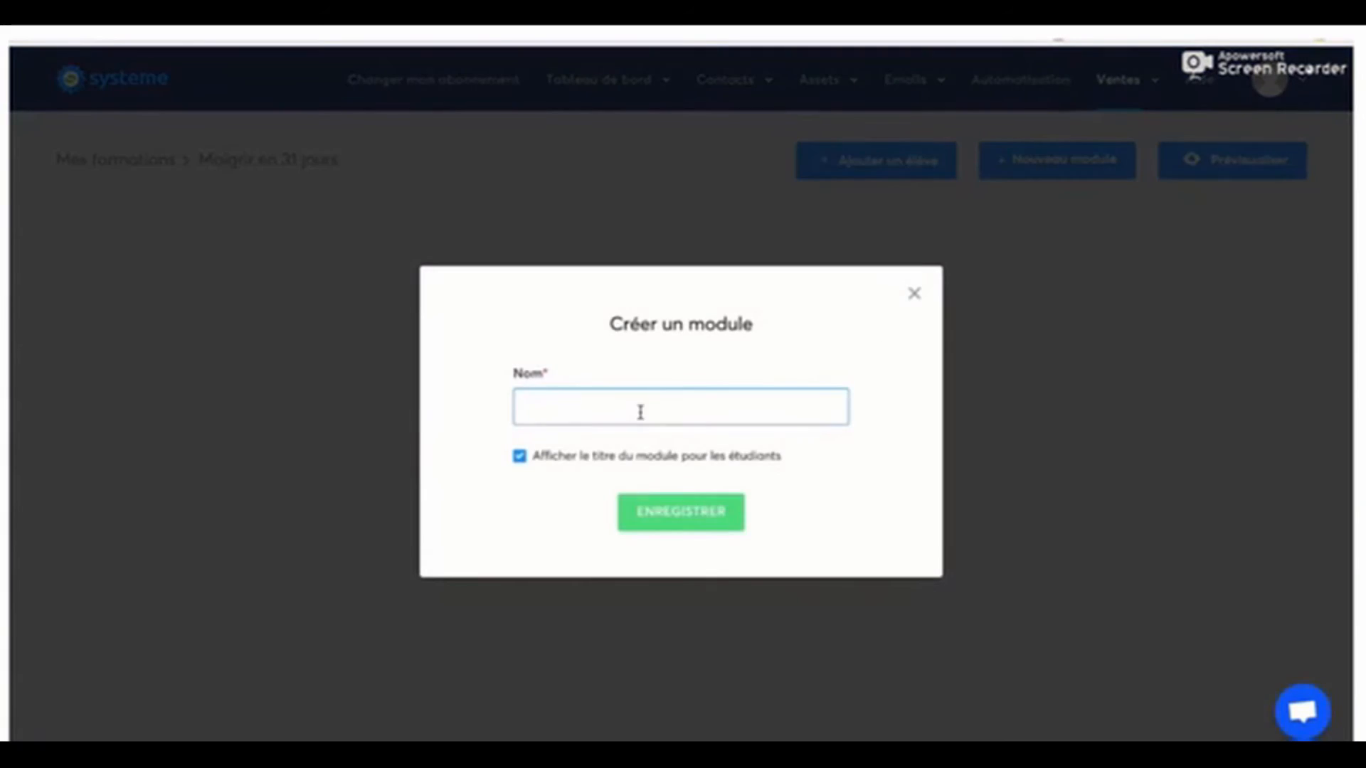
{"action": "type", "text": "Module 1"}
{"action": "left_click", "coordinate": [669, 512]}
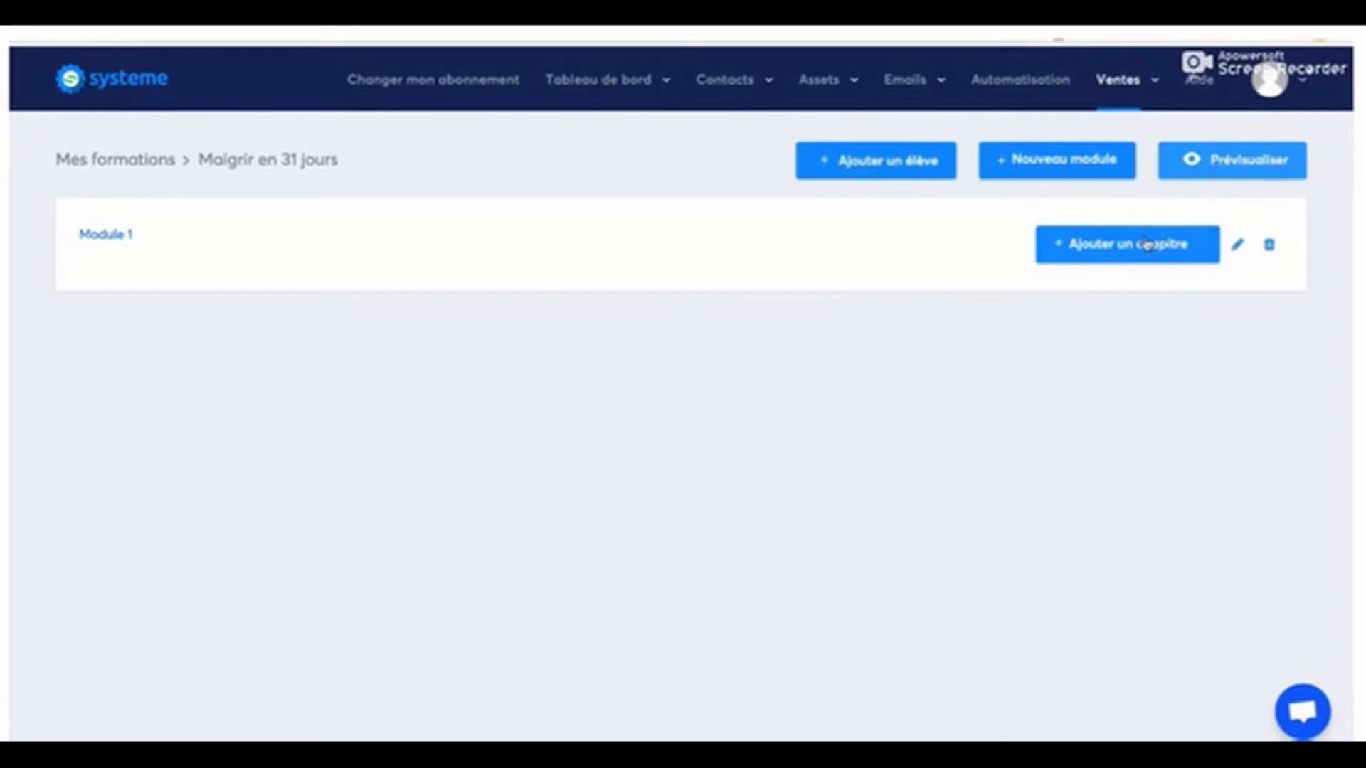
Add a chapter named "Chapitre 1" to Module 1, keeping the Video page type and 0 delay.
{"action": "left_click", "coordinate": [1126, 246]}
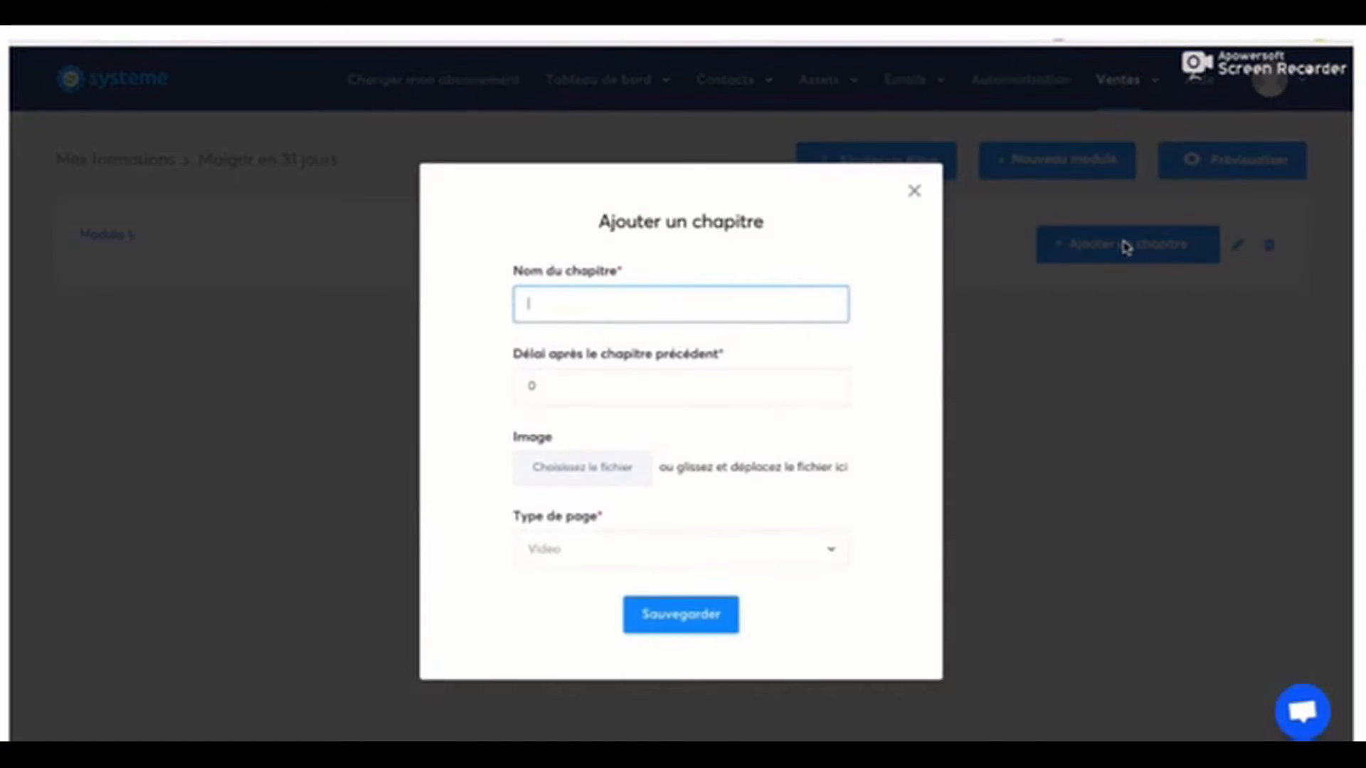
{"action": "type", "text": "Chapitre 1"}
{"action": "left_click", "coordinate": [648, 616]}
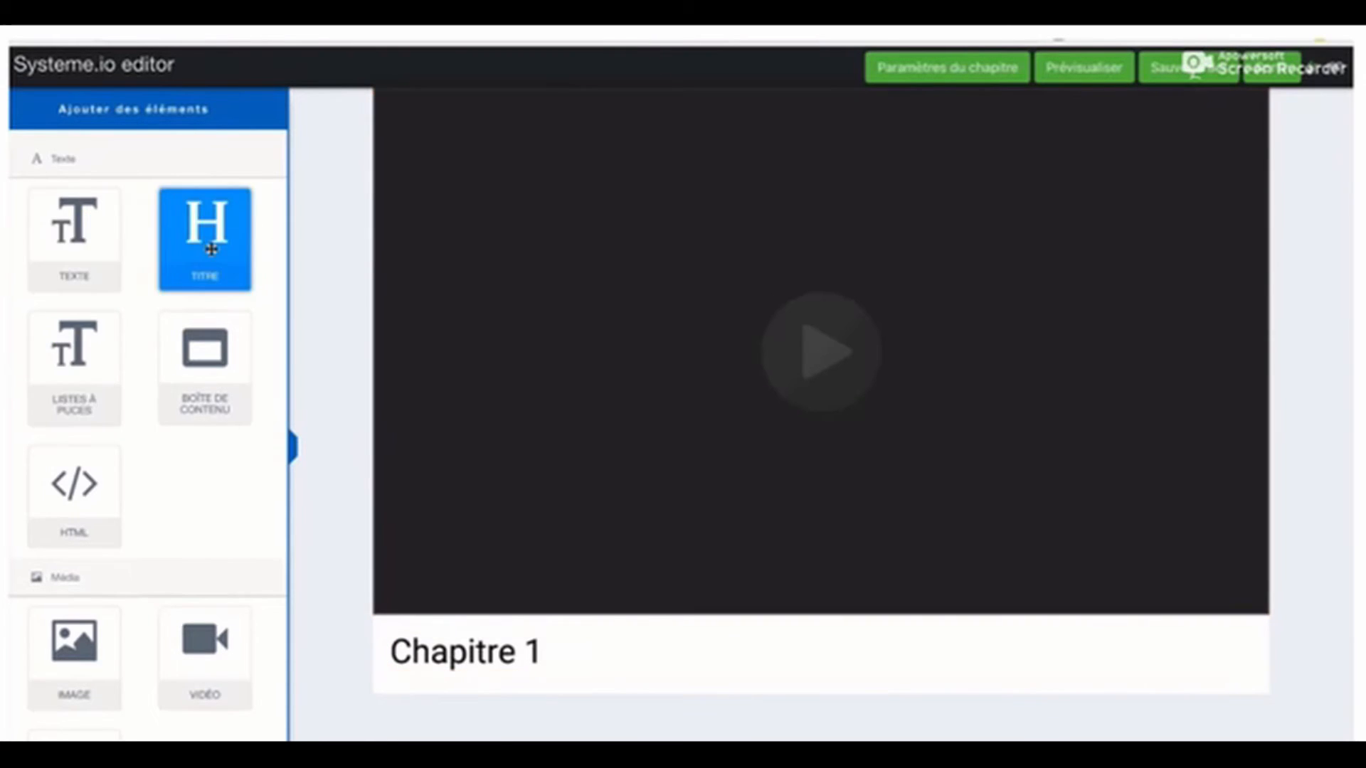
Add a title reading "Chapitre 1" above the video and delete the original chapter title below it.
{"action": "left_click_drag", "start_coordinate": [212, 248], "coordinate": [573, 85]}
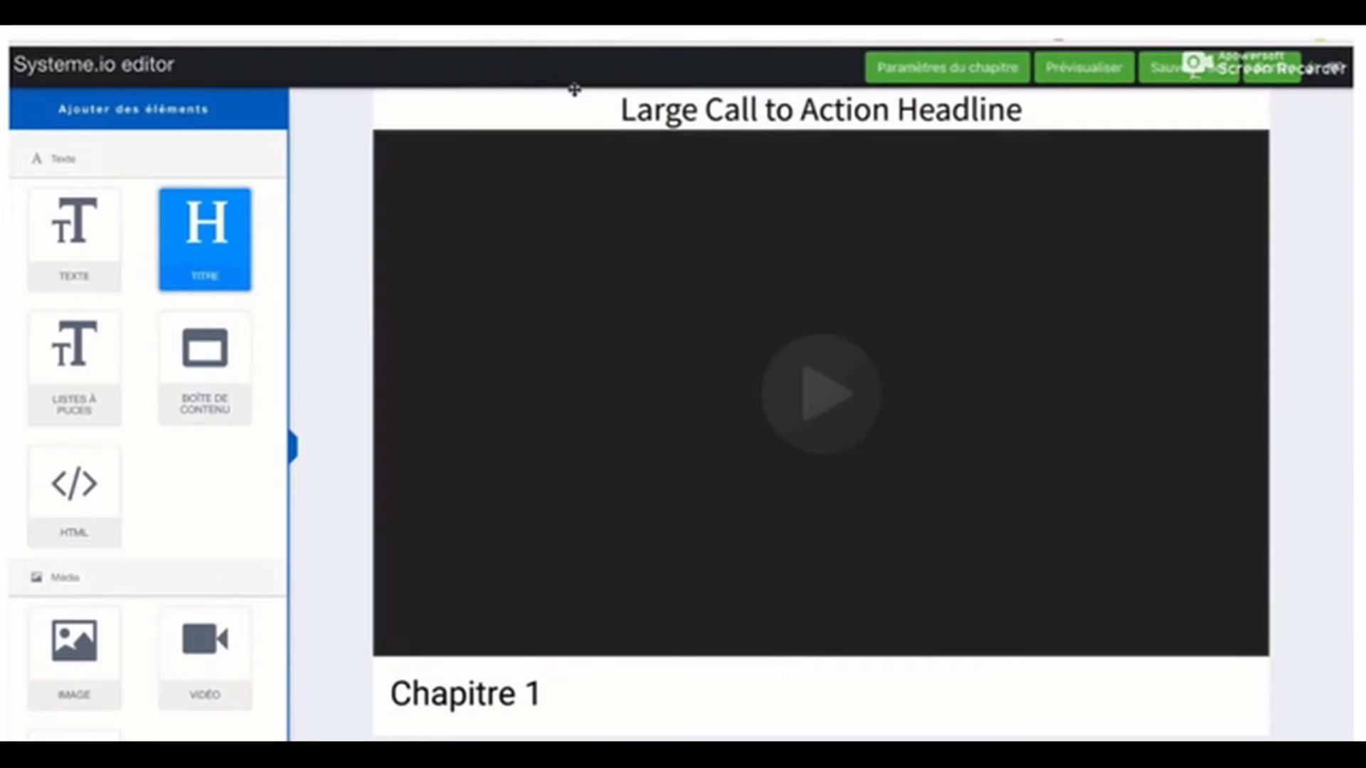
{"action": "left_click", "coordinate": [863, 116]}
{"action": "left_click_drag", "start_coordinate": [1023, 110], "coordinate": [621, 113]}
{"action": "type", "text": "Chap"}
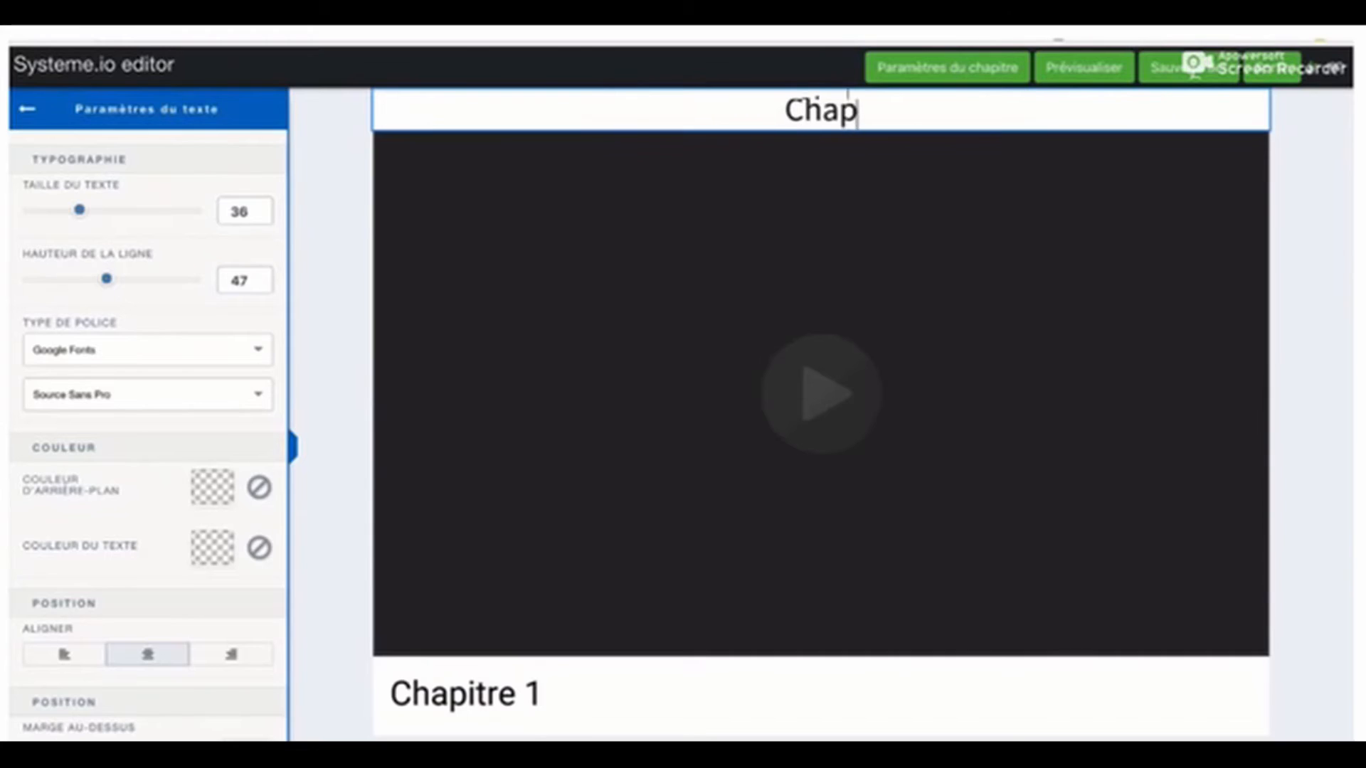
{"action": "type", "text": "itre 1"}
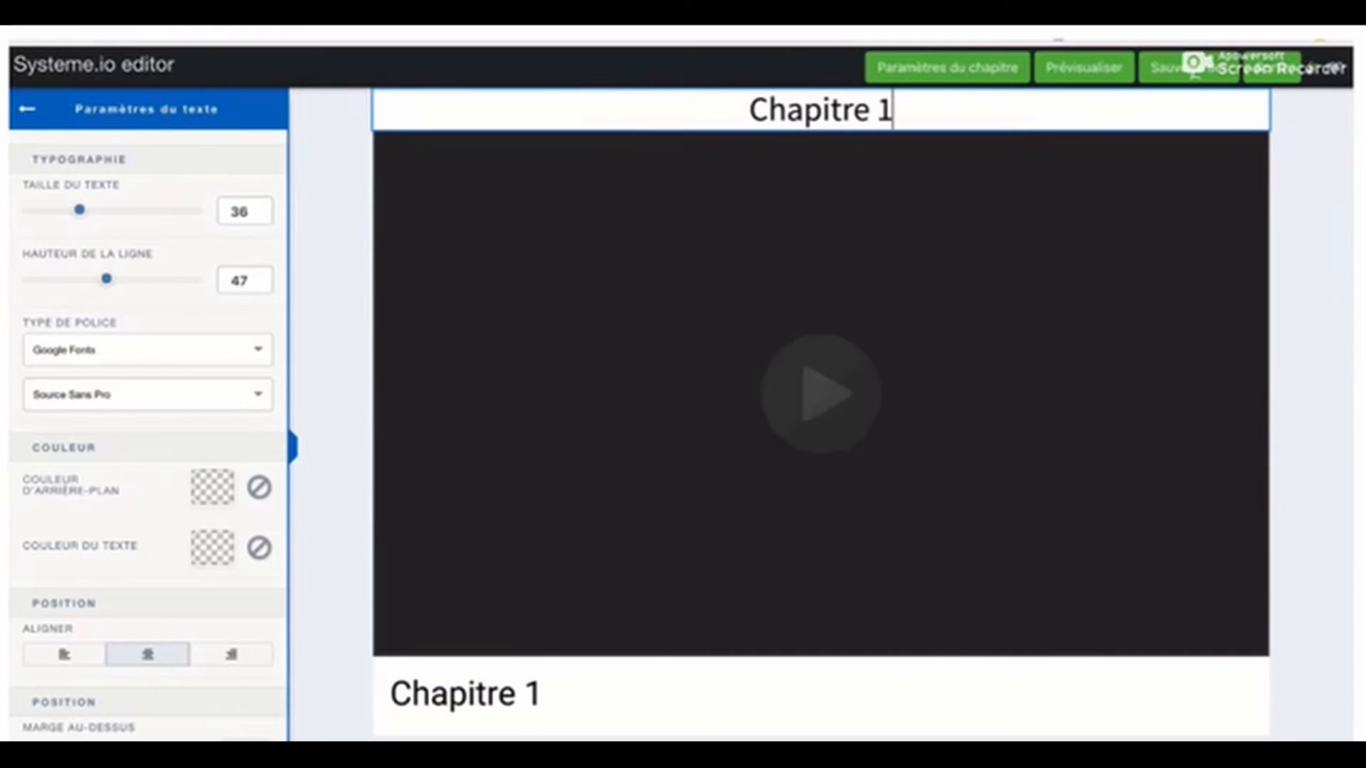
{"action": "left_click", "coordinate": [1284, 267]}
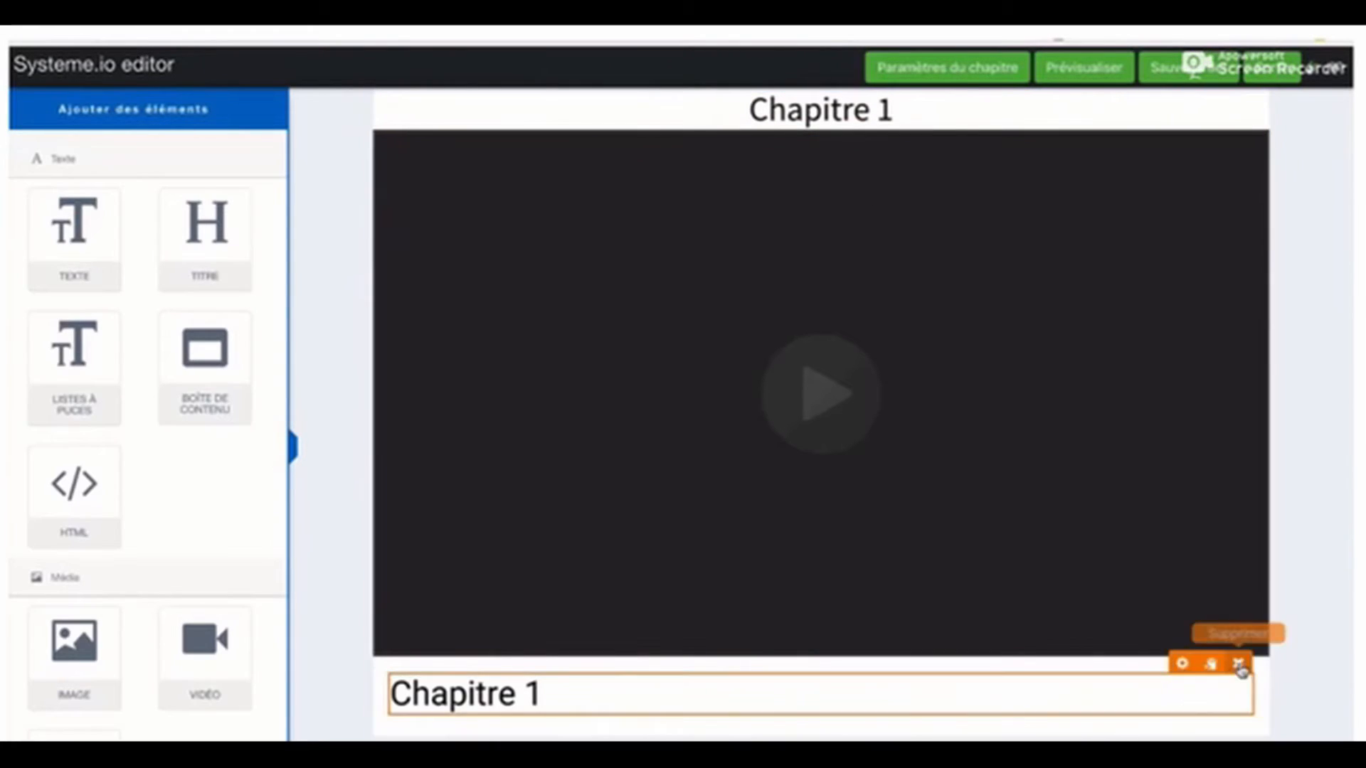
{"action": "left_click", "coordinate": [1238, 663]}
{"action": "left_click", "coordinate": [839, 132]}
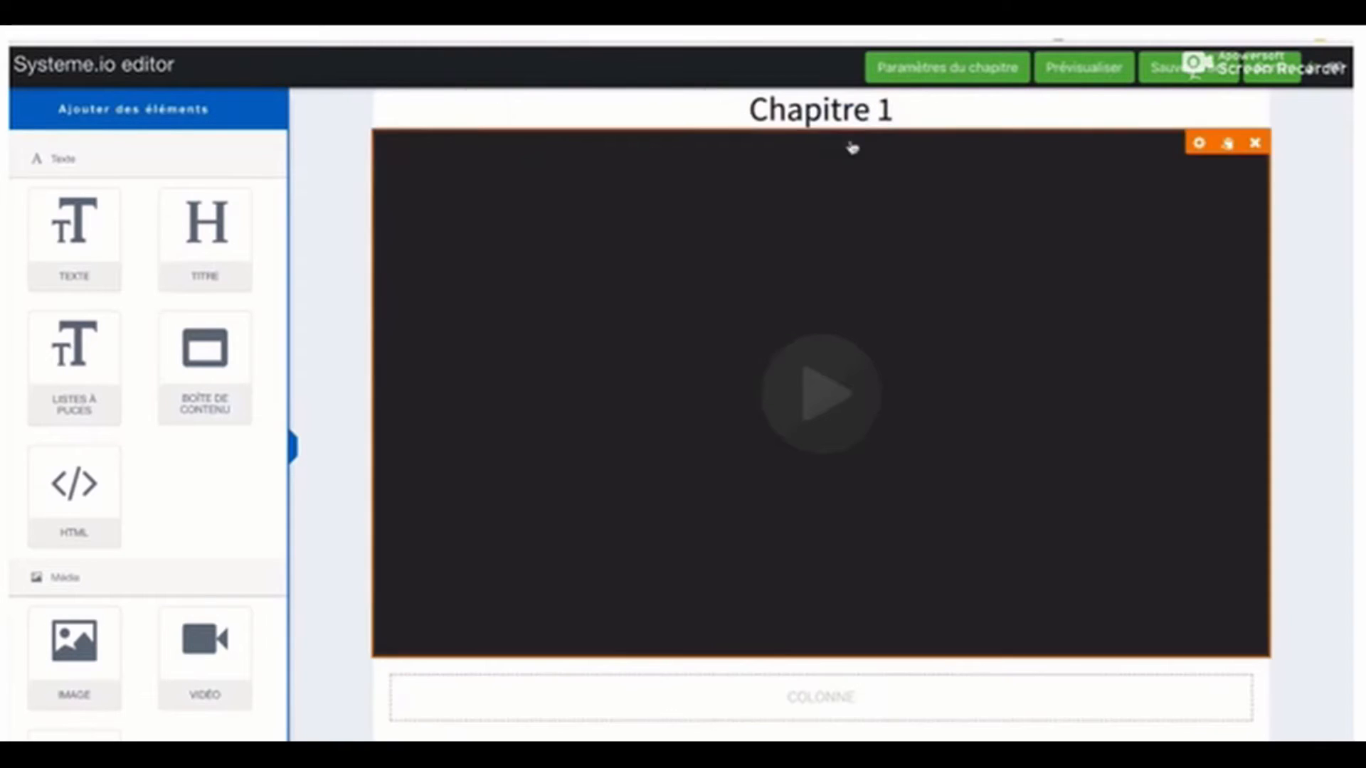
Place a content box in the empty column below the video.
{"action": "mouse_move", "coordinate": [75, 242]}
{"action": "left_mouse_down"}
{"action": "mouse_move", "coordinate": [387, 634]}
{"action": "mouse_move", "coordinate": [71, 264]}
{"action": "left_mouse_up"}
{"action": "scroll", "coordinate": [75, 462], "scroll_direction": "down", "scroll_amount": 5}
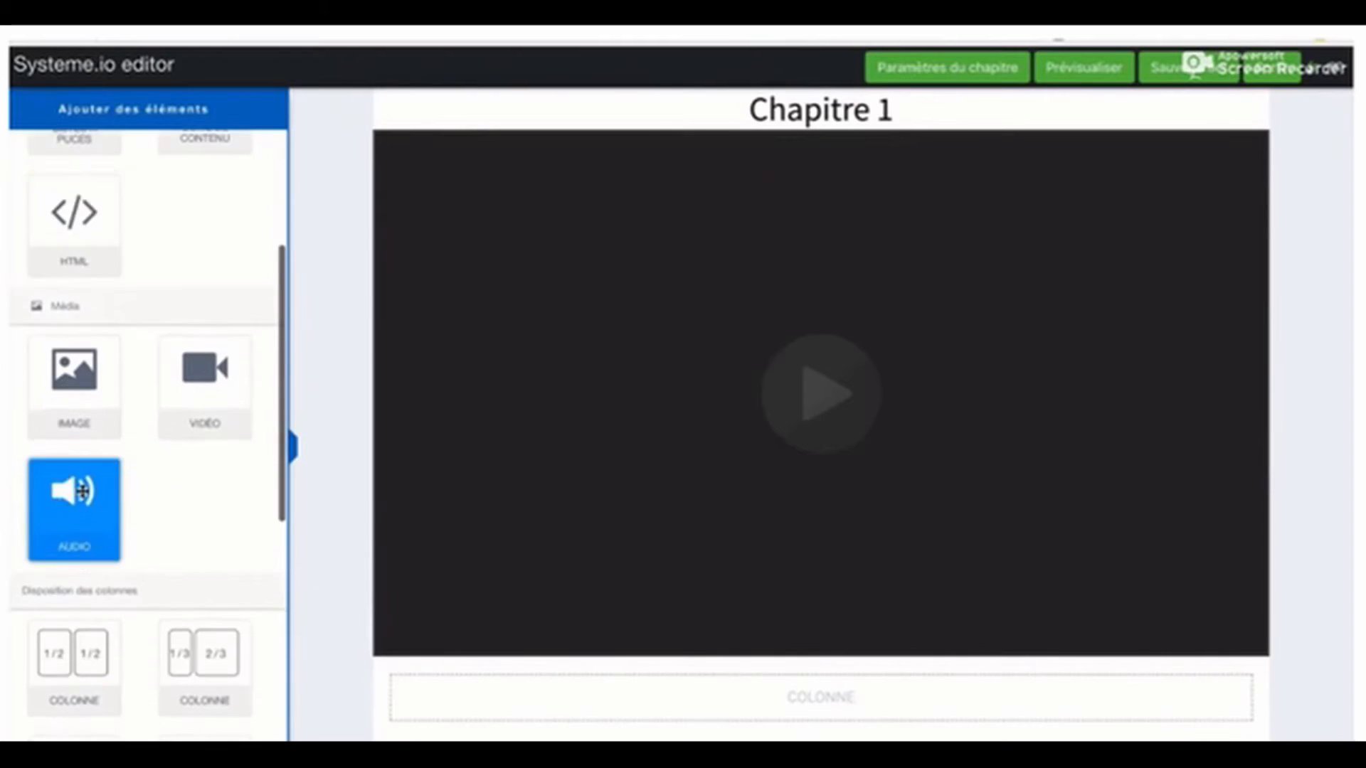
{"action": "scroll", "coordinate": [83, 491], "scroll_direction": "down", "scroll_amount": 5}
{"action": "scroll", "coordinate": [83, 491], "scroll_direction": "up", "scroll_amount": 10}
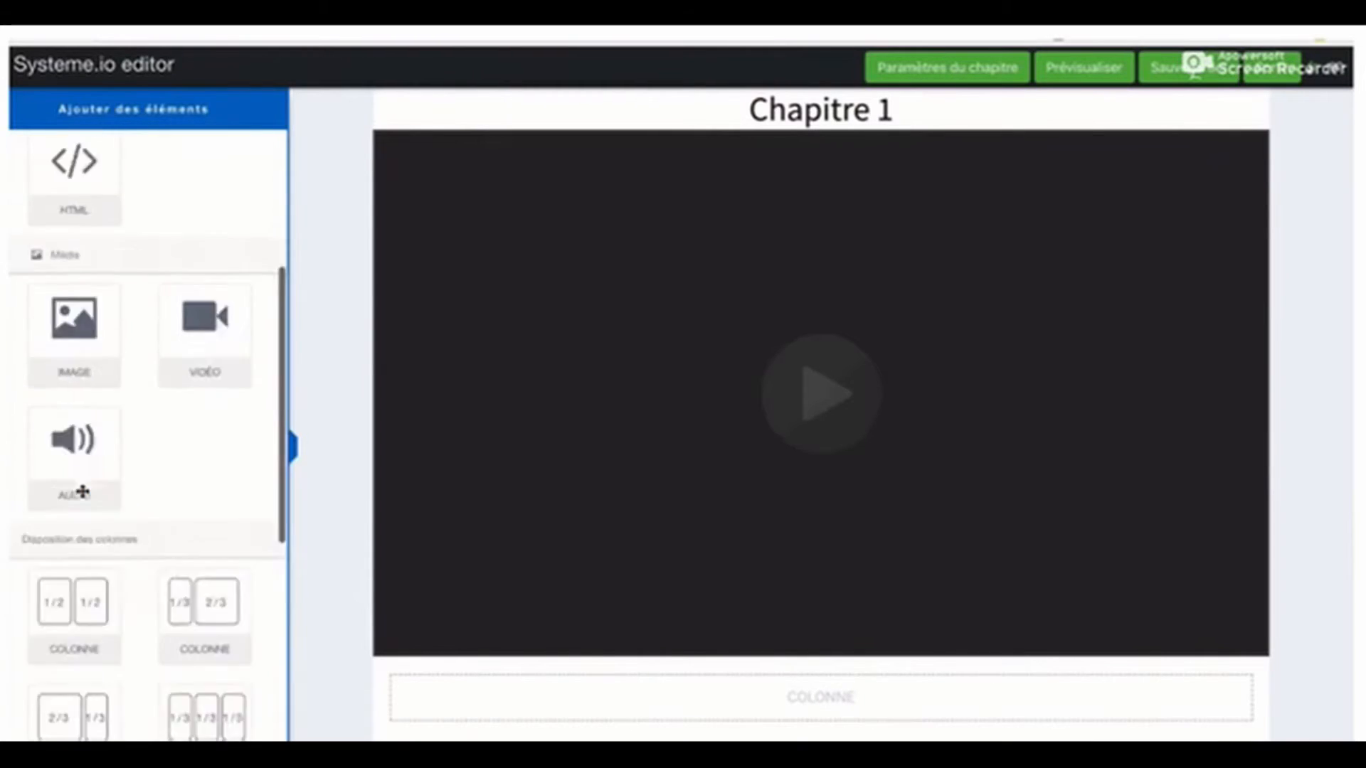
{"action": "left_click_drag", "start_coordinate": [214, 363], "coordinate": [475, 700]}
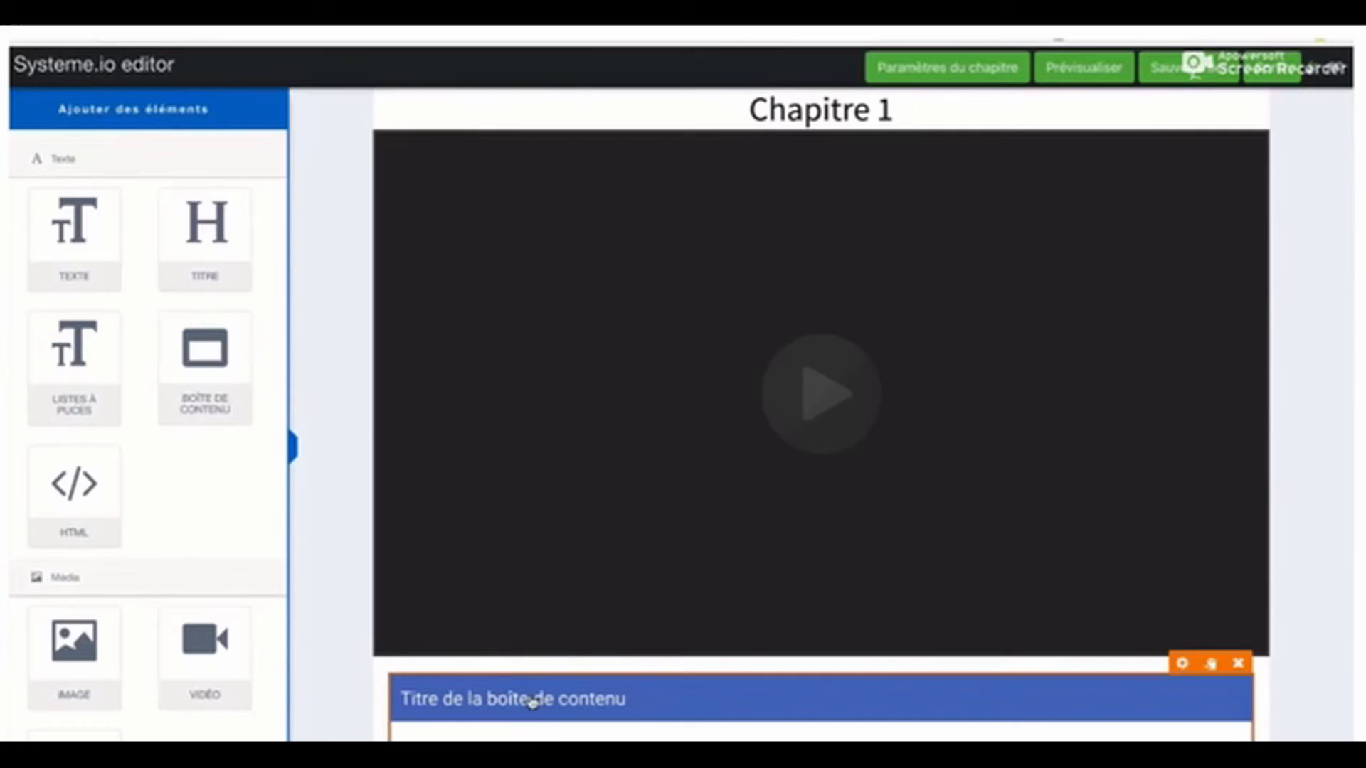
Set the content box's header text to "Ressources", then save the chapter page and exit the editor.
{"action": "left_click", "coordinate": [1182, 663]}
{"action": "triple_click", "coordinate": [230, 536]}
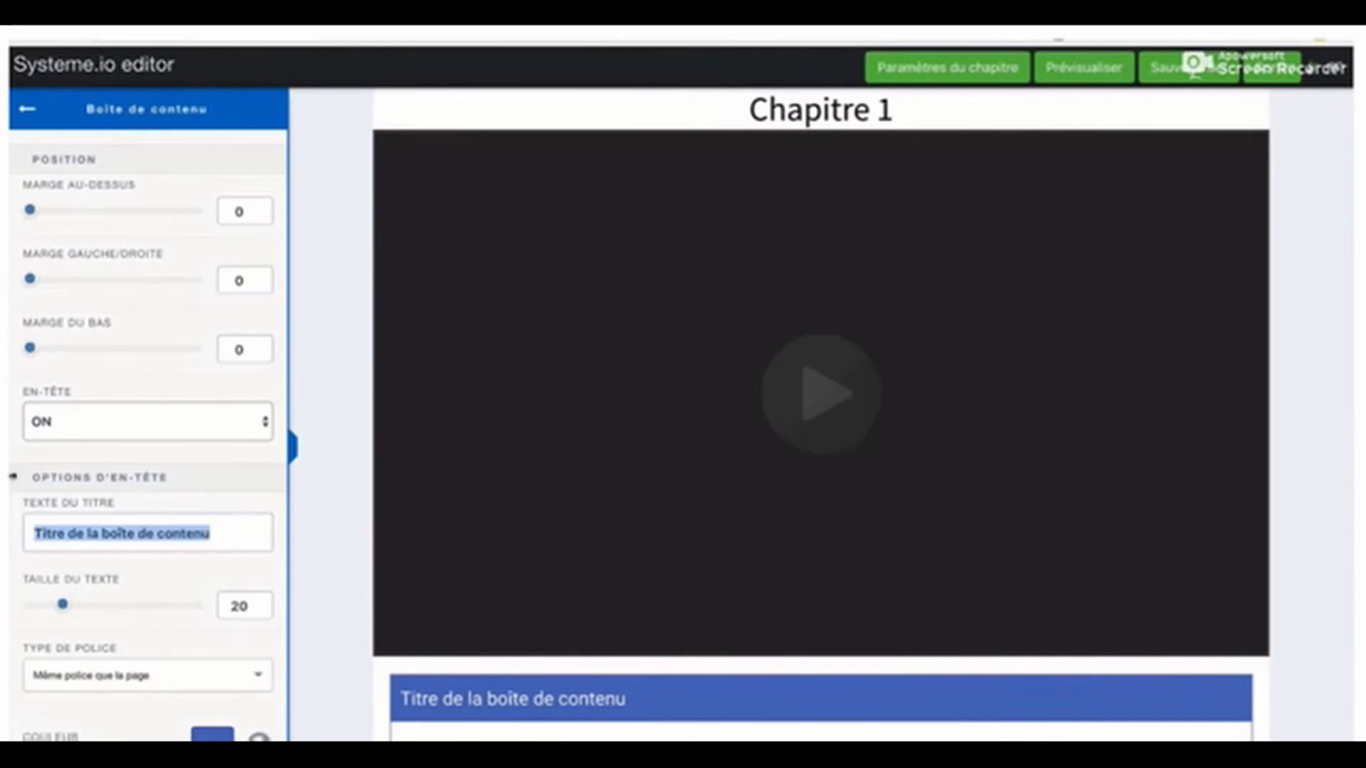
{"action": "type", "text": "Ressources"}
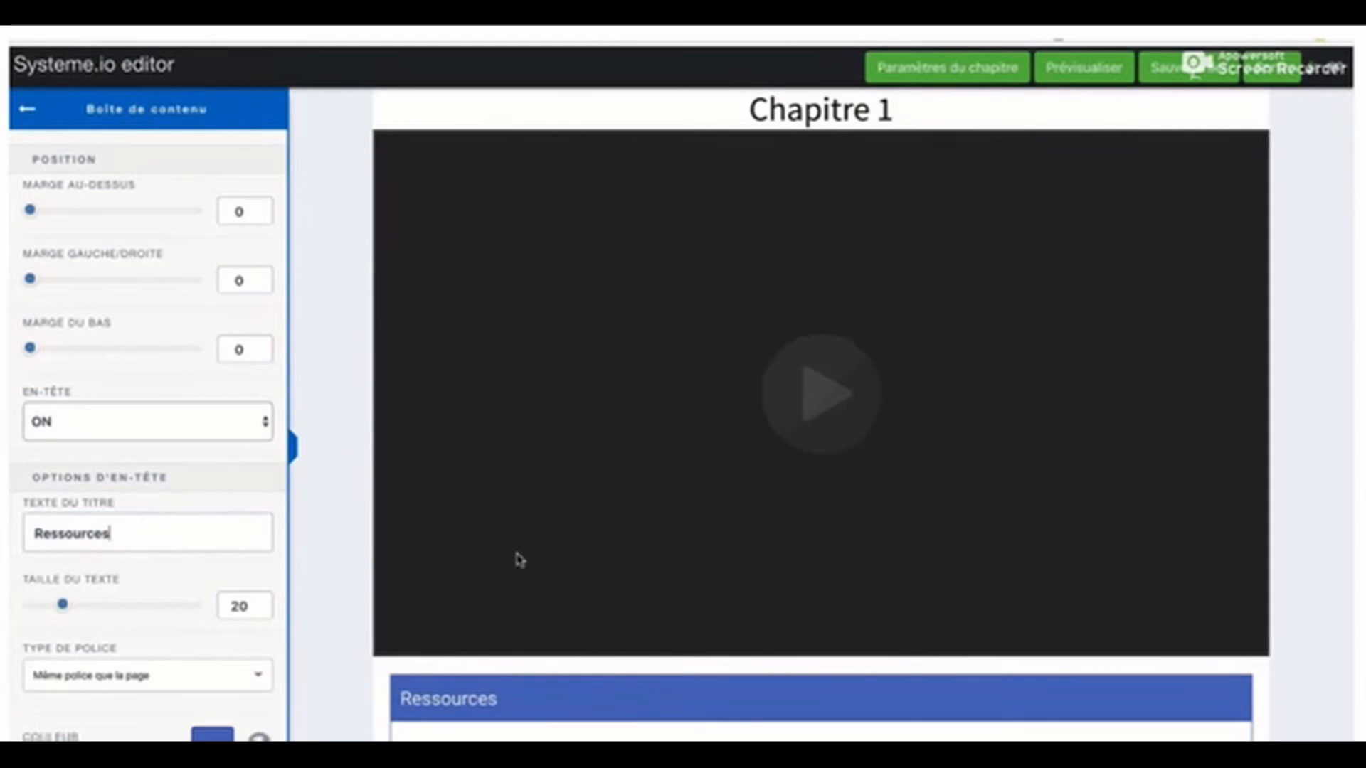
{"action": "left_click", "coordinate": [1307, 503]}
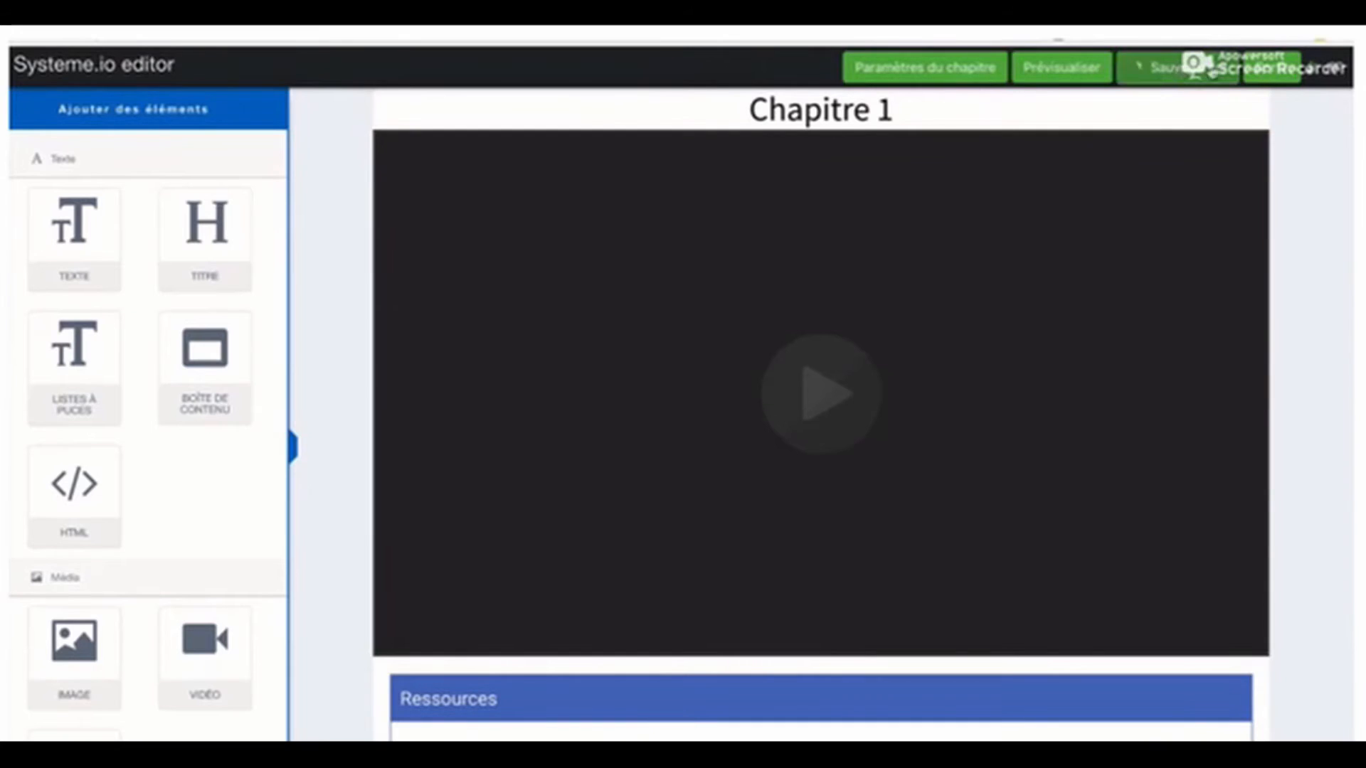
{"action": "left_click", "coordinate": [1271, 71]}
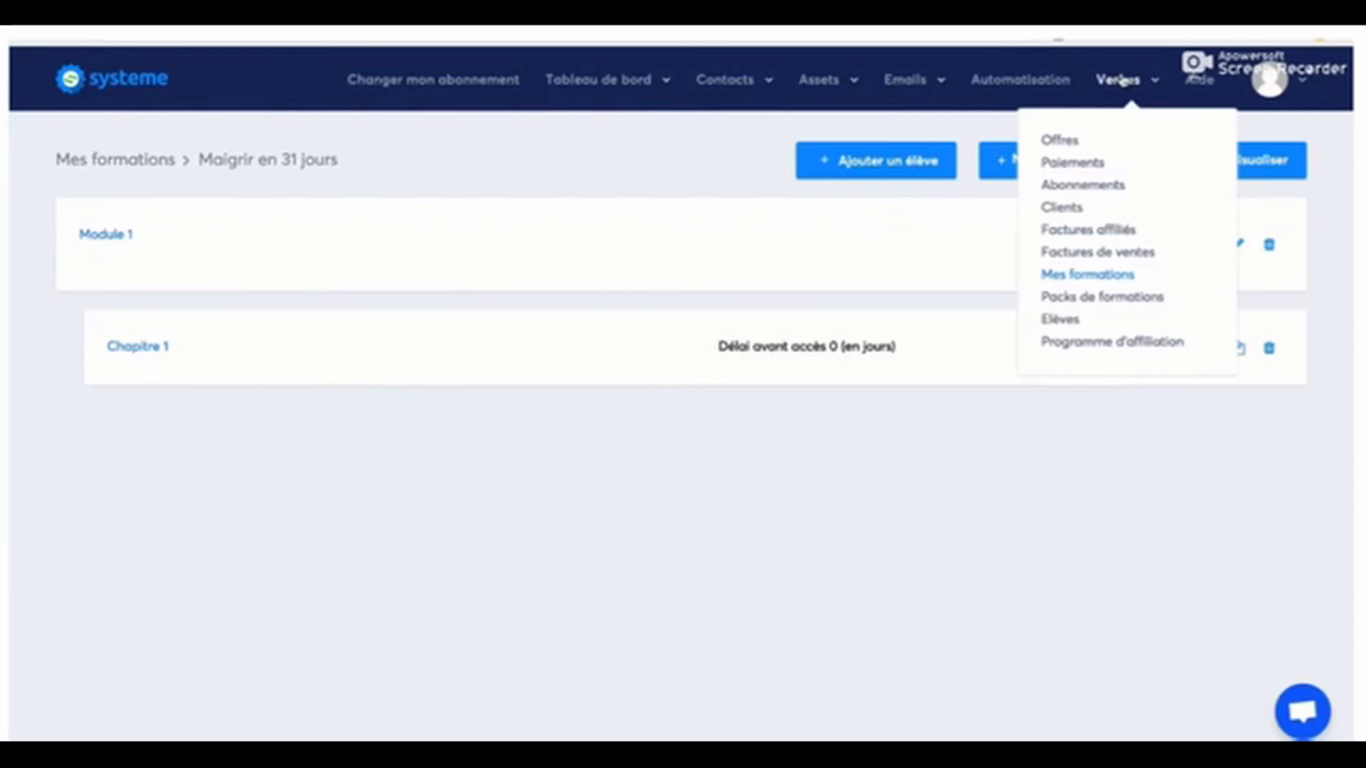
Start a new sales page from the "Page de vente texte" template about earning 10 000 euros par mois.
{"action": "mouse_move", "coordinate": [608, 79]}
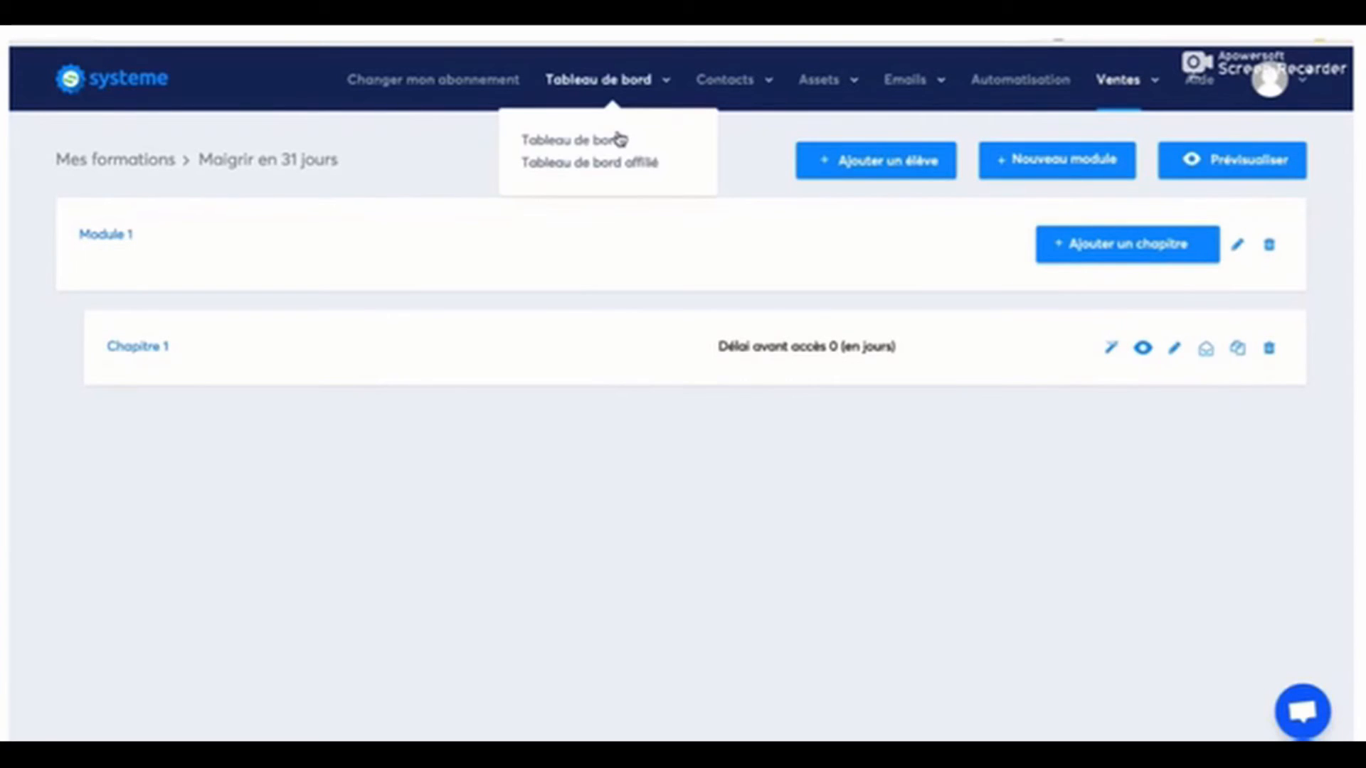
{"action": "mouse_move", "coordinate": [825, 82]}
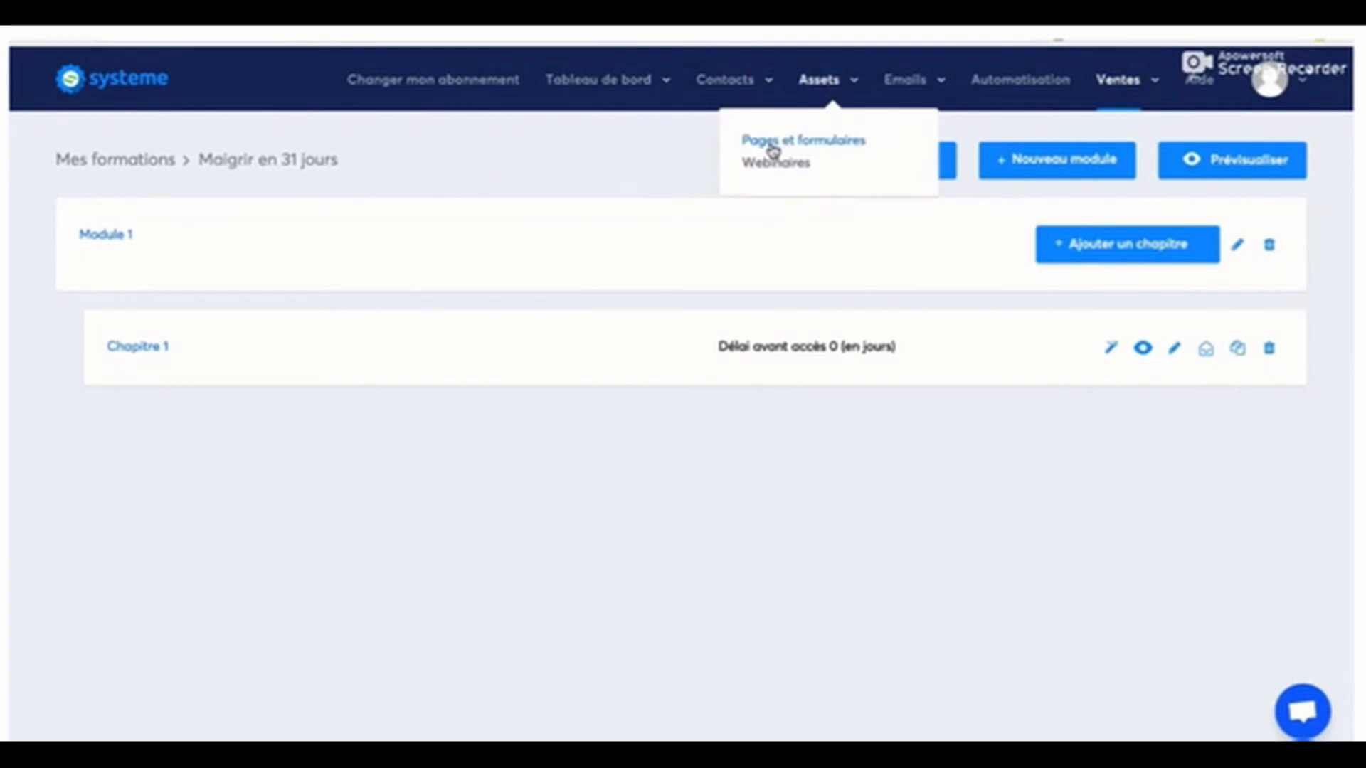
{"action": "left_click", "coordinate": [773, 146]}
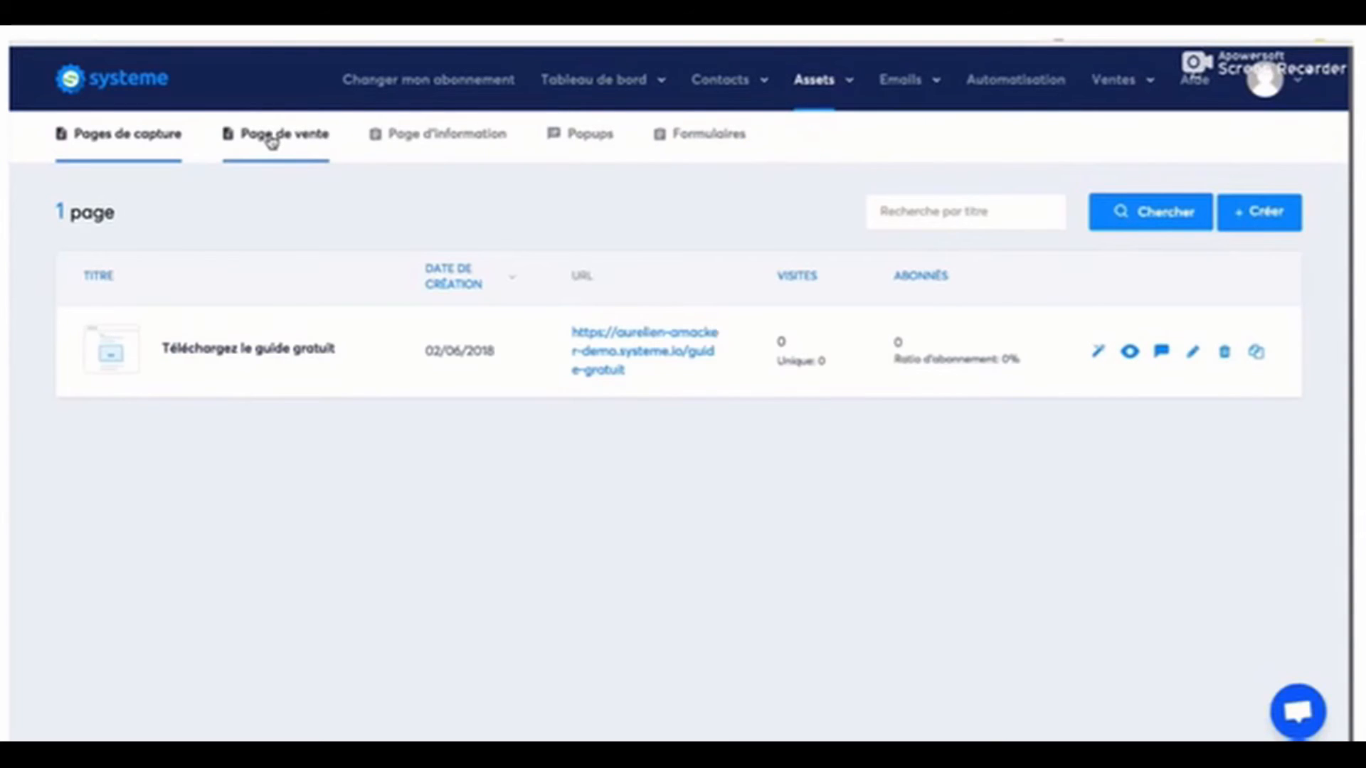
{"action": "left_click", "coordinate": [271, 139]}
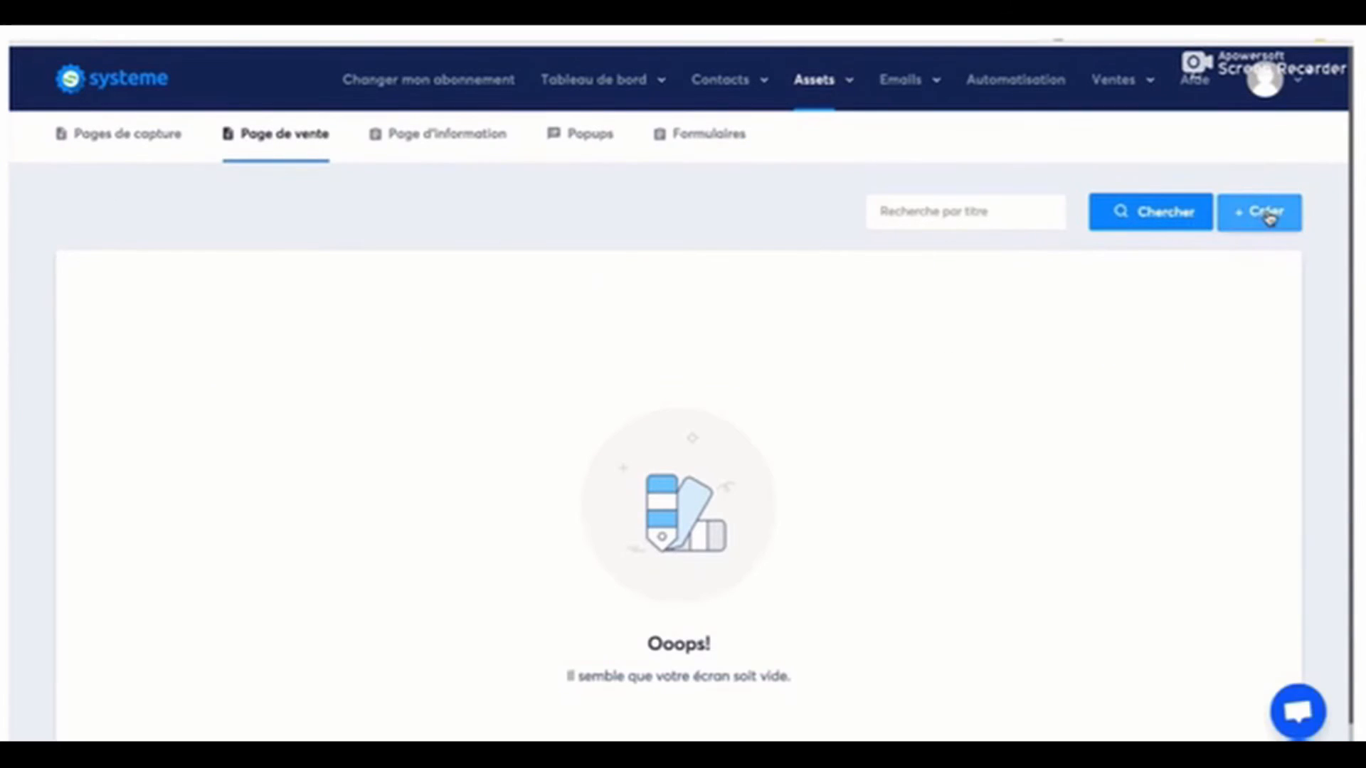
{"action": "left_click", "coordinate": [1270, 218]}
{"action": "mouse_move", "coordinate": [631, 402]}
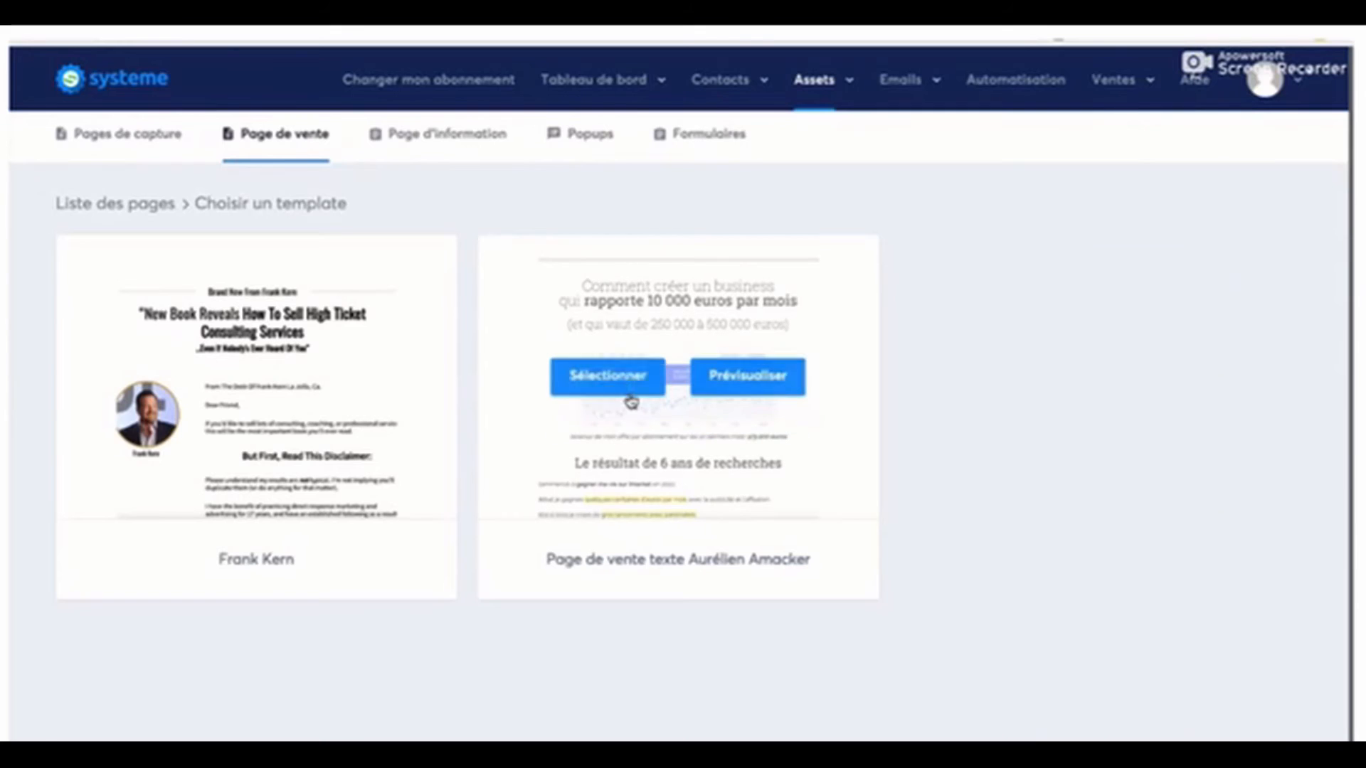
{"action": "left_click", "coordinate": [610, 376]}
Title the sales page "Maigrir en 31 jours", set its URL path to "maigrir-31j" and save it.
{"action": "type", "text": "Mo"}
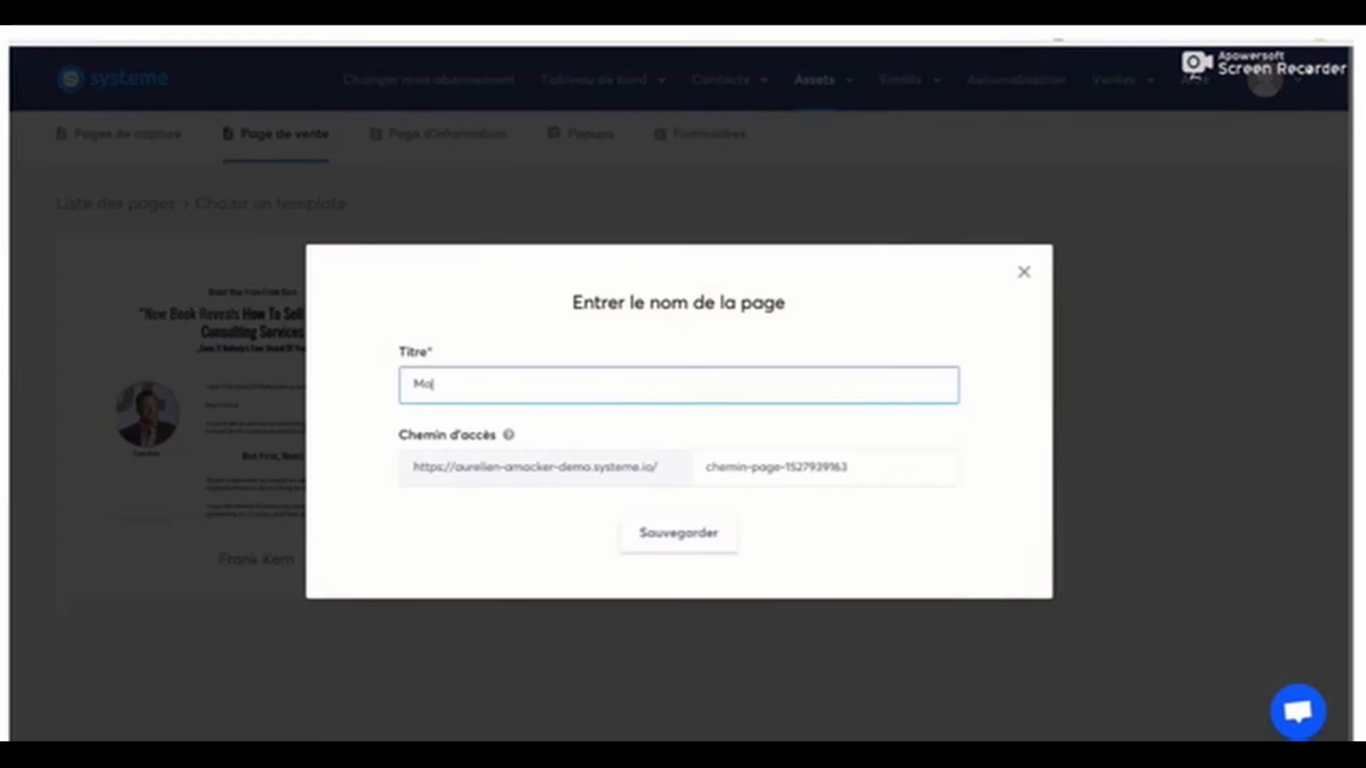
{"action": "type", "text": "igrir en 31 jours"}
{"action": "left_click_drag", "start_coordinate": [852, 467], "coordinate": [677, 459]}
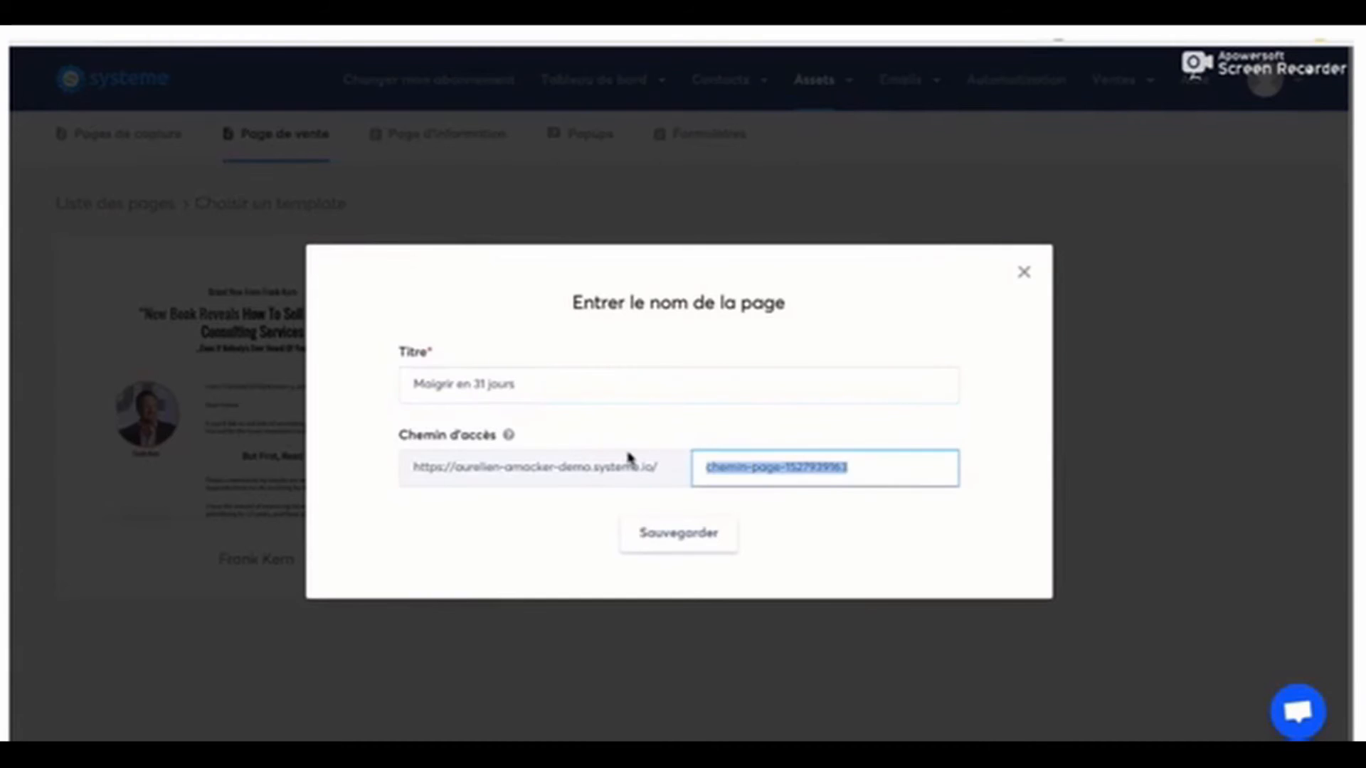
{"action": "type", "text": "mauigrir-31j"}
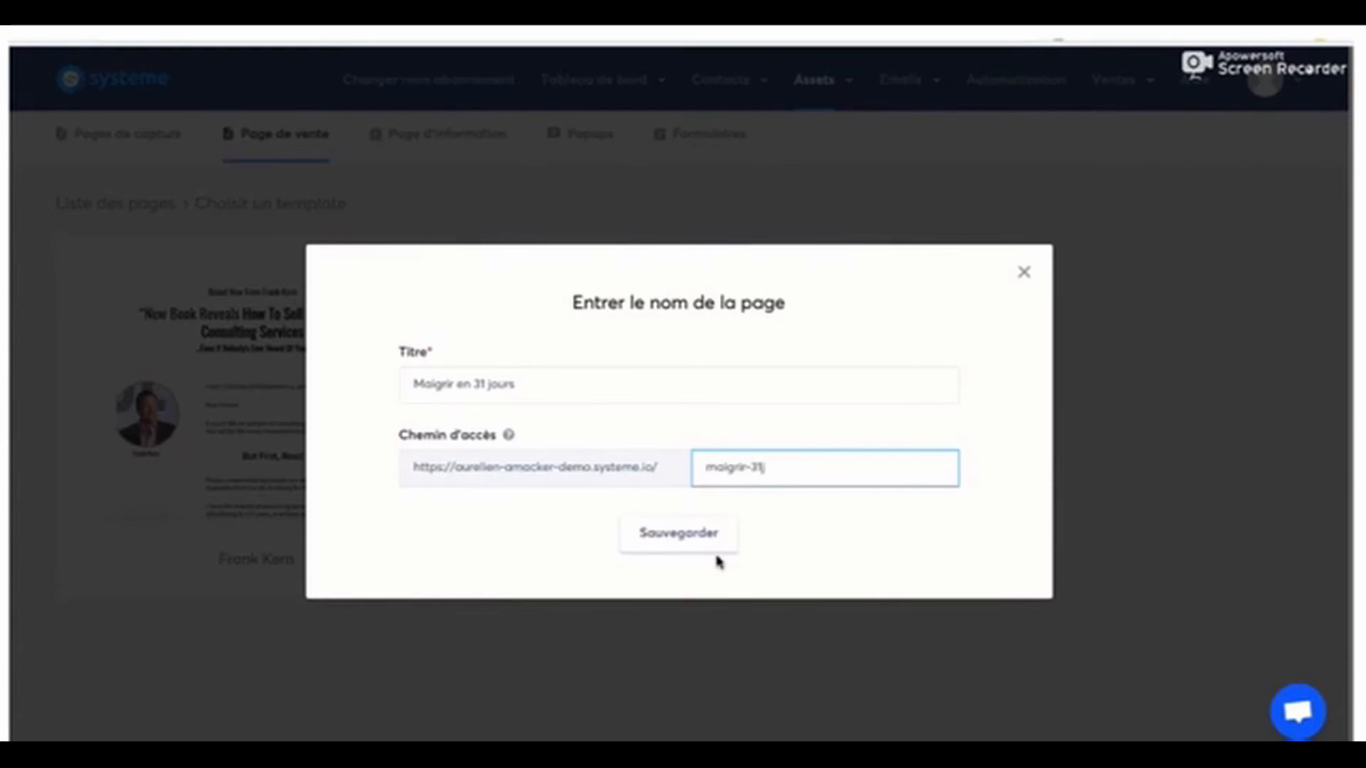
{"action": "left_click", "coordinate": [685, 535]}
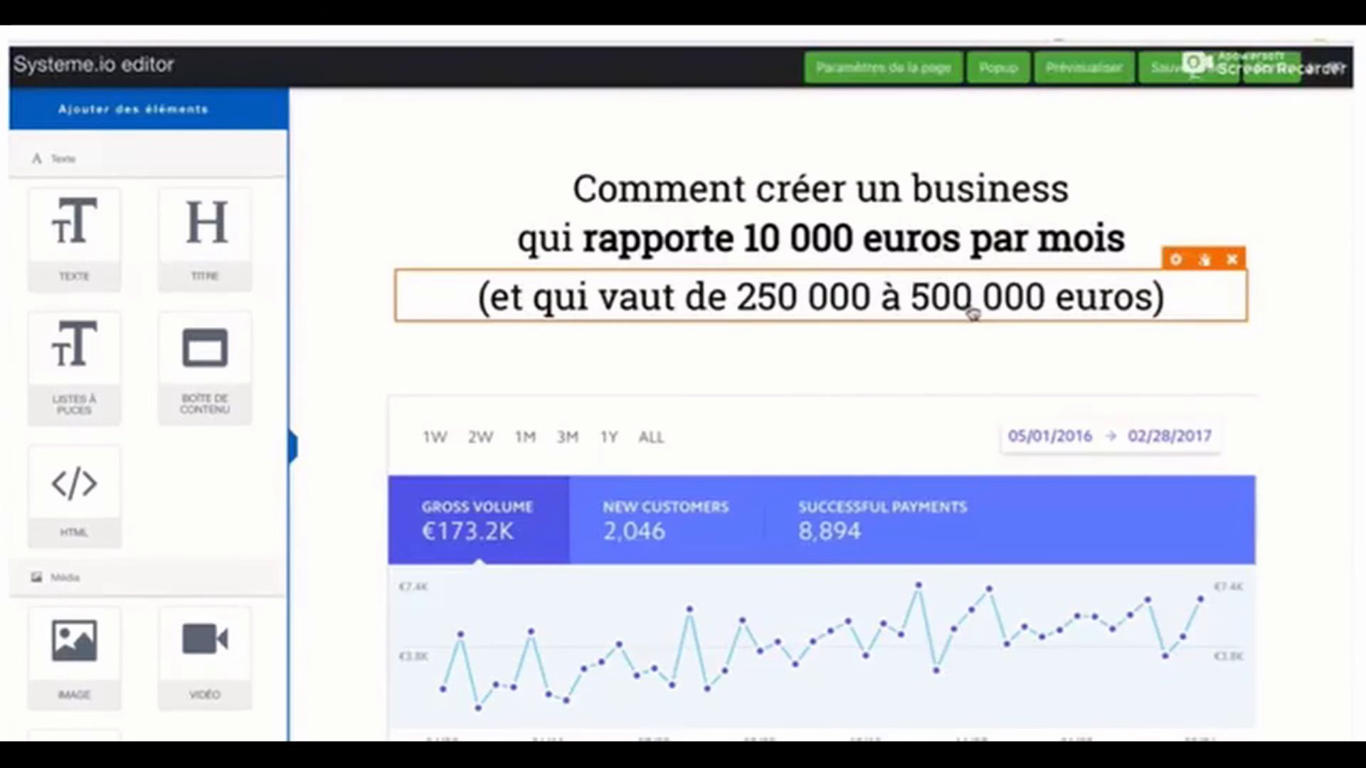
Review the sales page template's layout, from the headline through the method steps to the investment section.
{"action": "scroll", "coordinate": [1192, 417], "scroll_direction": "down", "scroll_amount": 15}
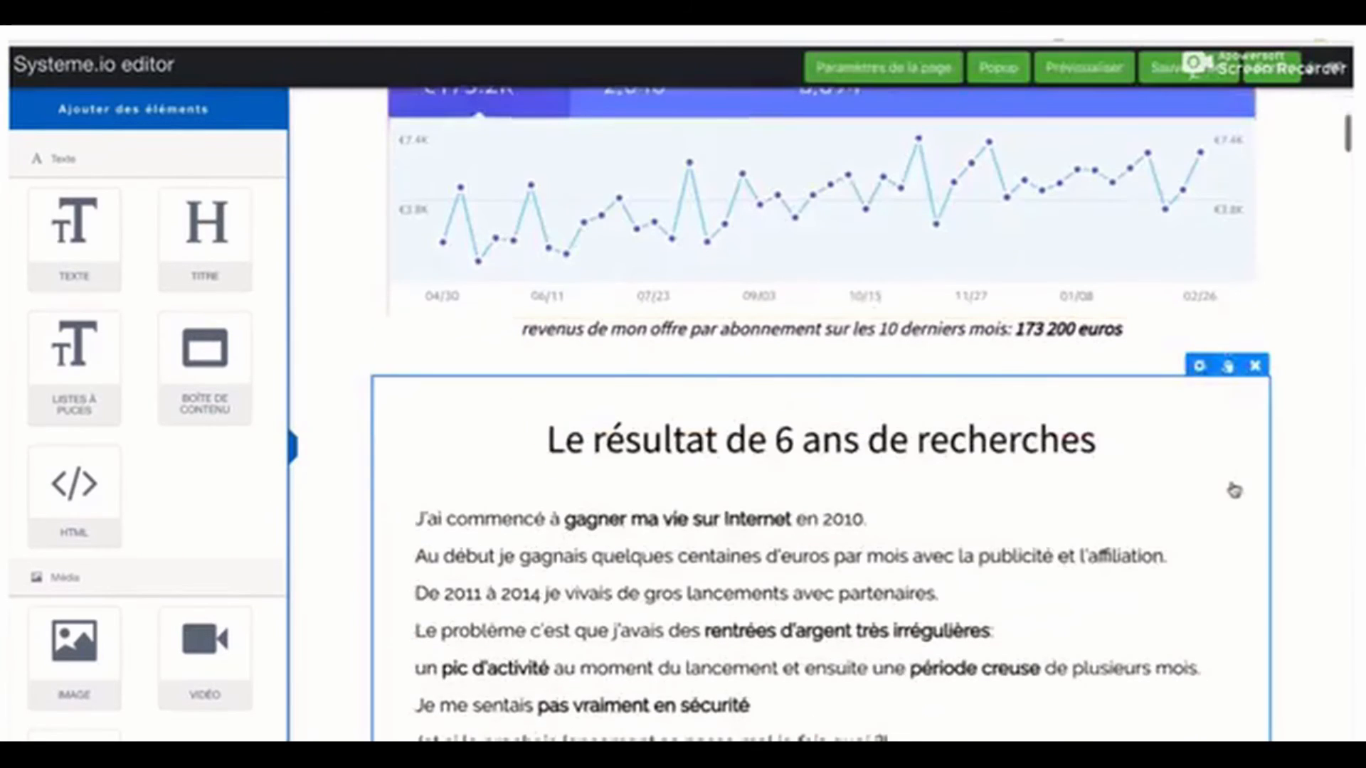
{"action": "scroll", "coordinate": [1233, 481], "scroll_direction": "down", "scroll_amount": 10}
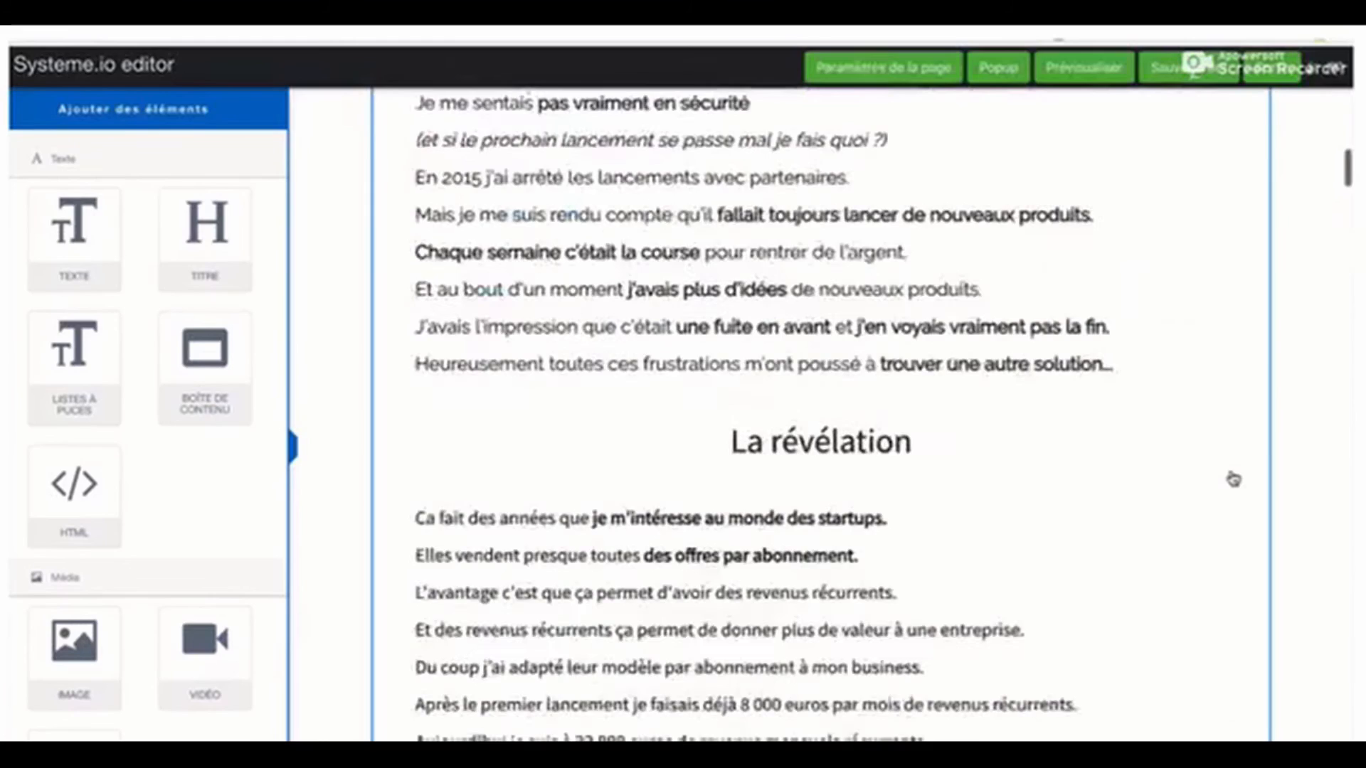
{"action": "scroll", "coordinate": [1233, 480], "scroll_direction": "up", "scroll_amount": 15}
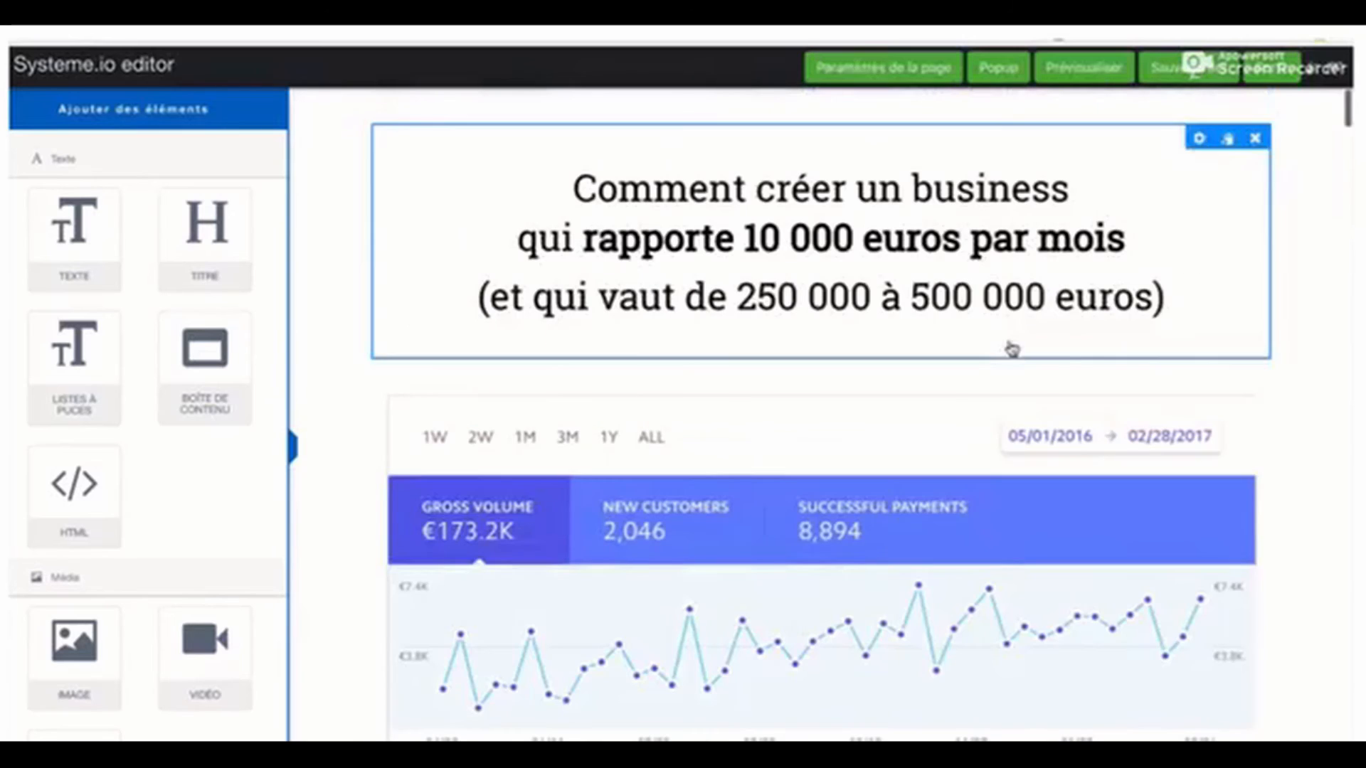
{"action": "scroll", "coordinate": [1143, 524], "scroll_direction": "down", "scroll_amount": 20}
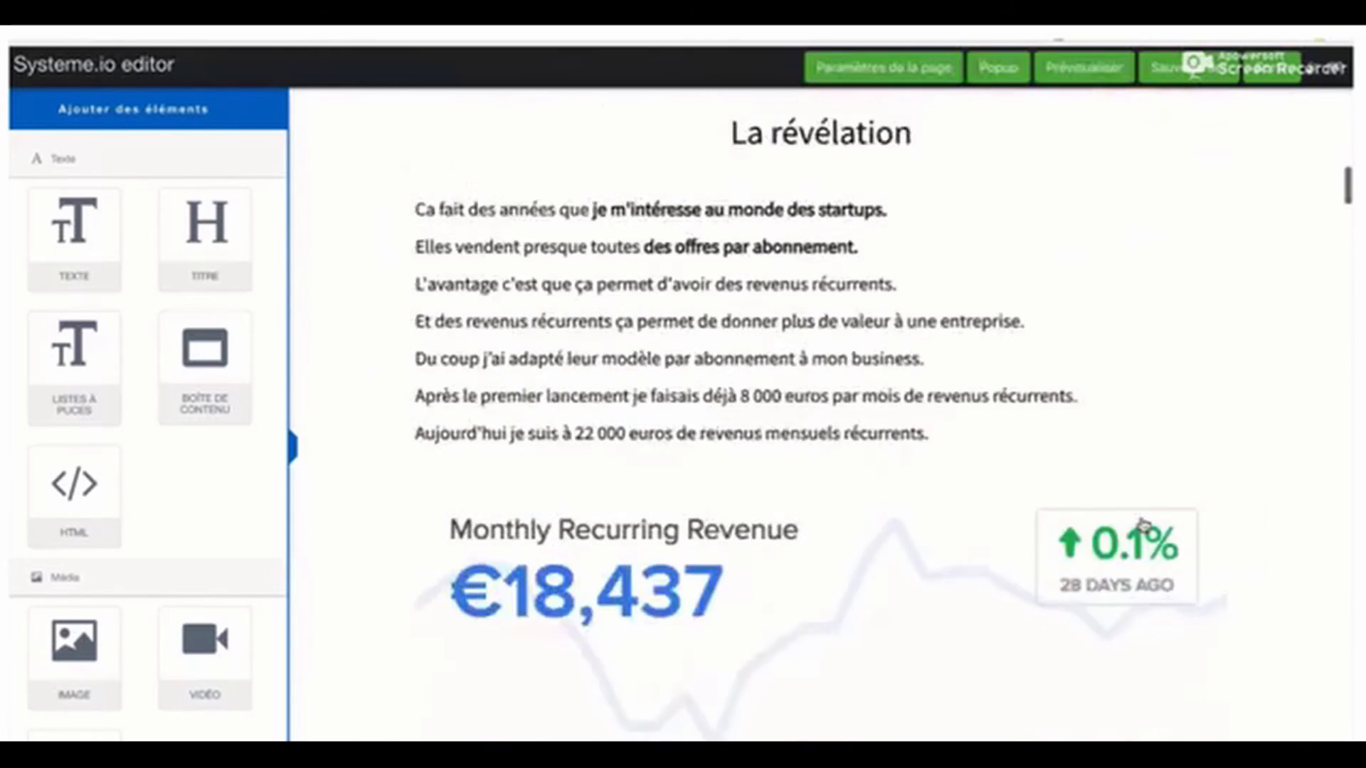
{"action": "scroll", "coordinate": [1143, 524], "scroll_direction": "down", "scroll_amount": 10}
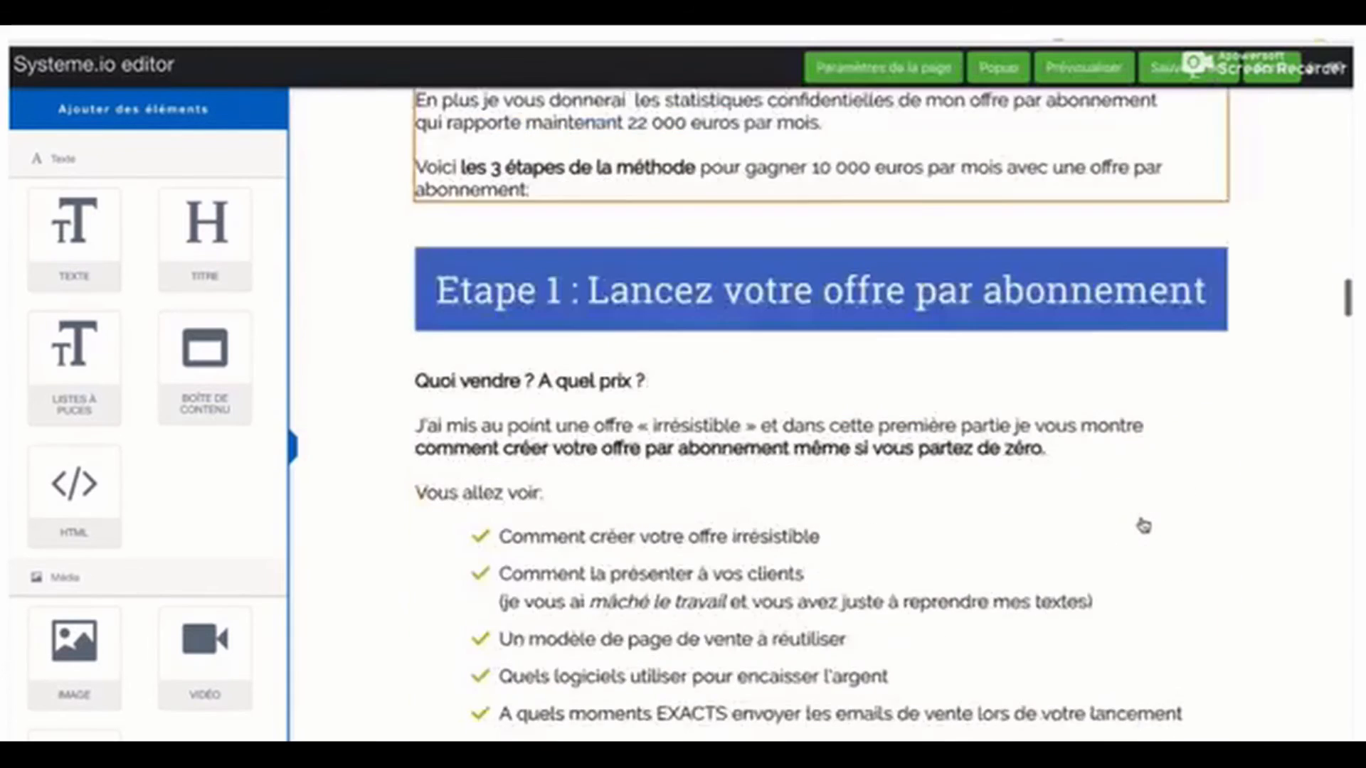
{"action": "scroll", "coordinate": [971, 481], "scroll_direction": "down", "scroll_amount": 15}
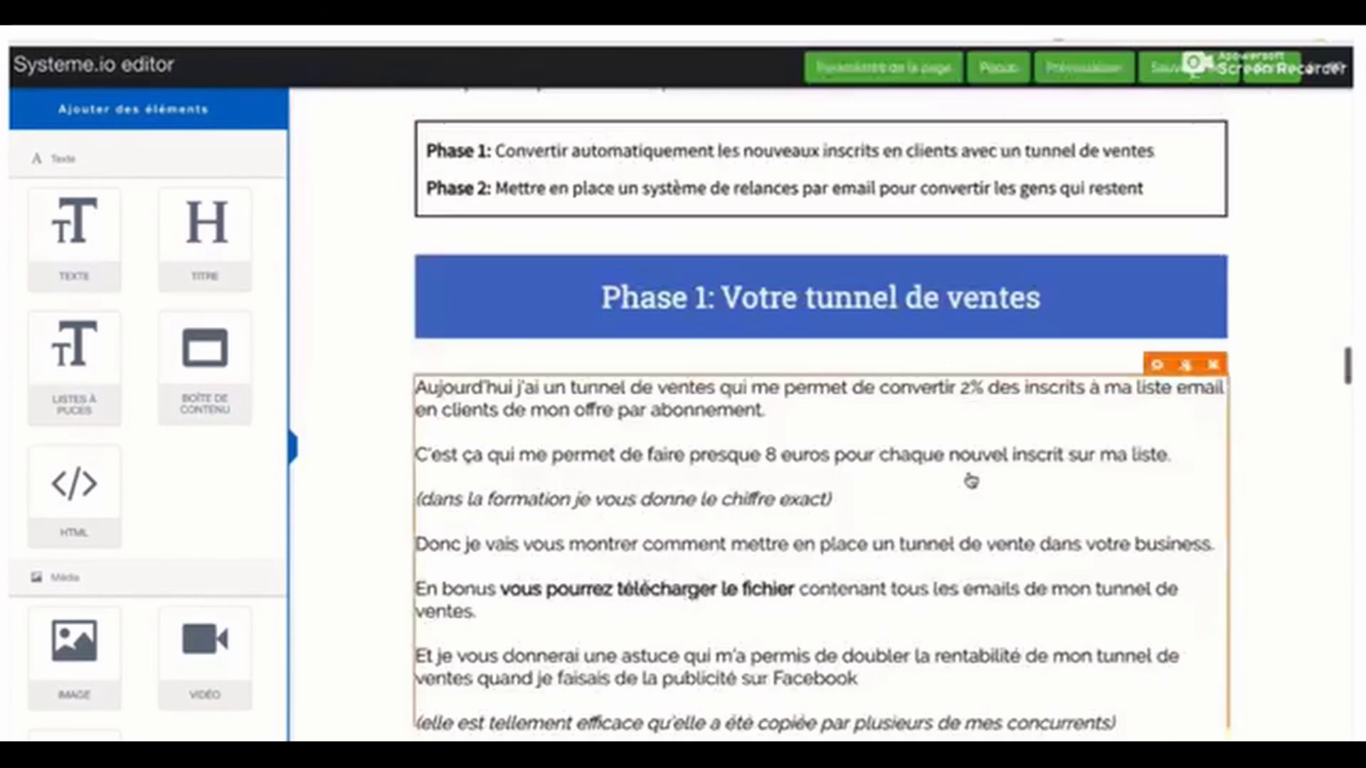
{"action": "scroll", "coordinate": [971, 481], "scroll_direction": "down", "scroll_amount": 15}
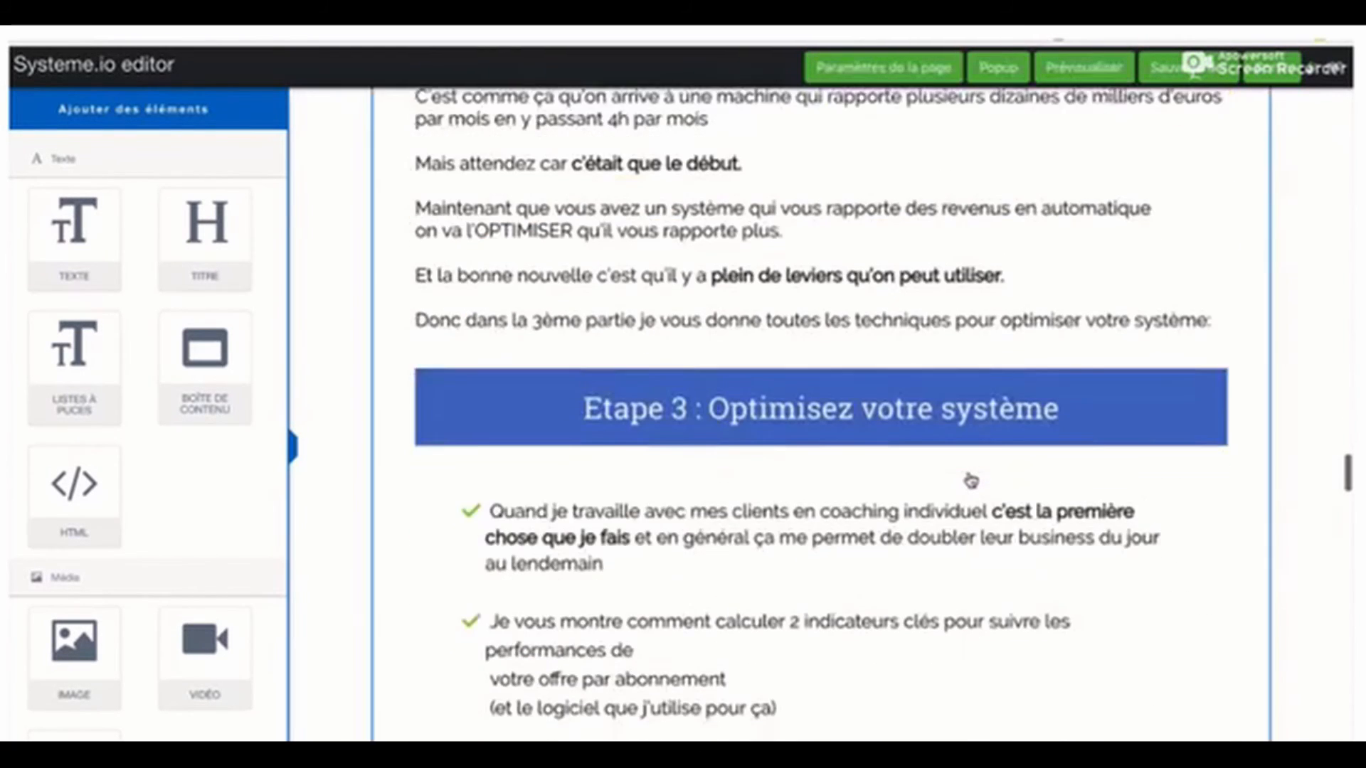
{"action": "scroll", "coordinate": [972, 481], "scroll_direction": "down", "scroll_amount": 5}
{"action": "scroll", "coordinate": [971, 481], "scroll_direction": "up", "scroll_amount": 20}
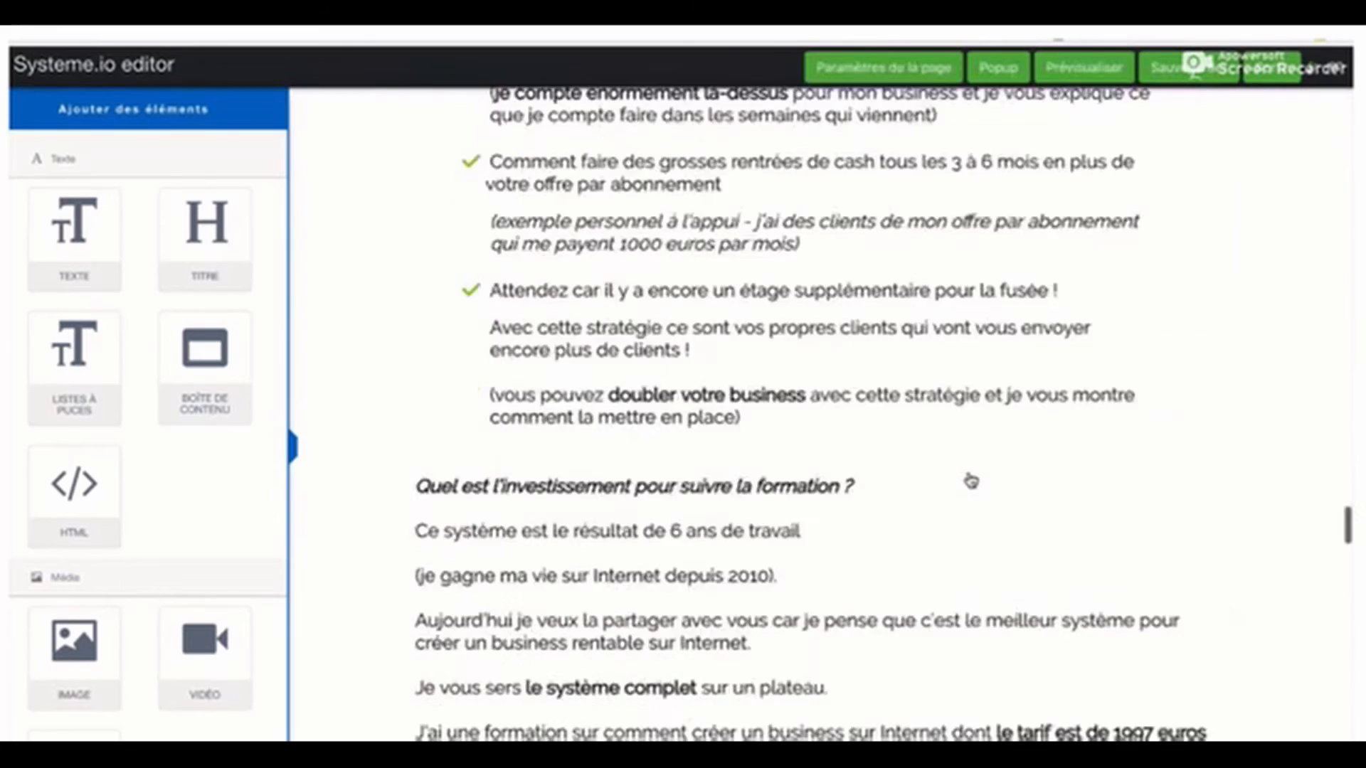
{"action": "scroll", "coordinate": [971, 481], "scroll_direction": "up", "scroll_amount": 10}
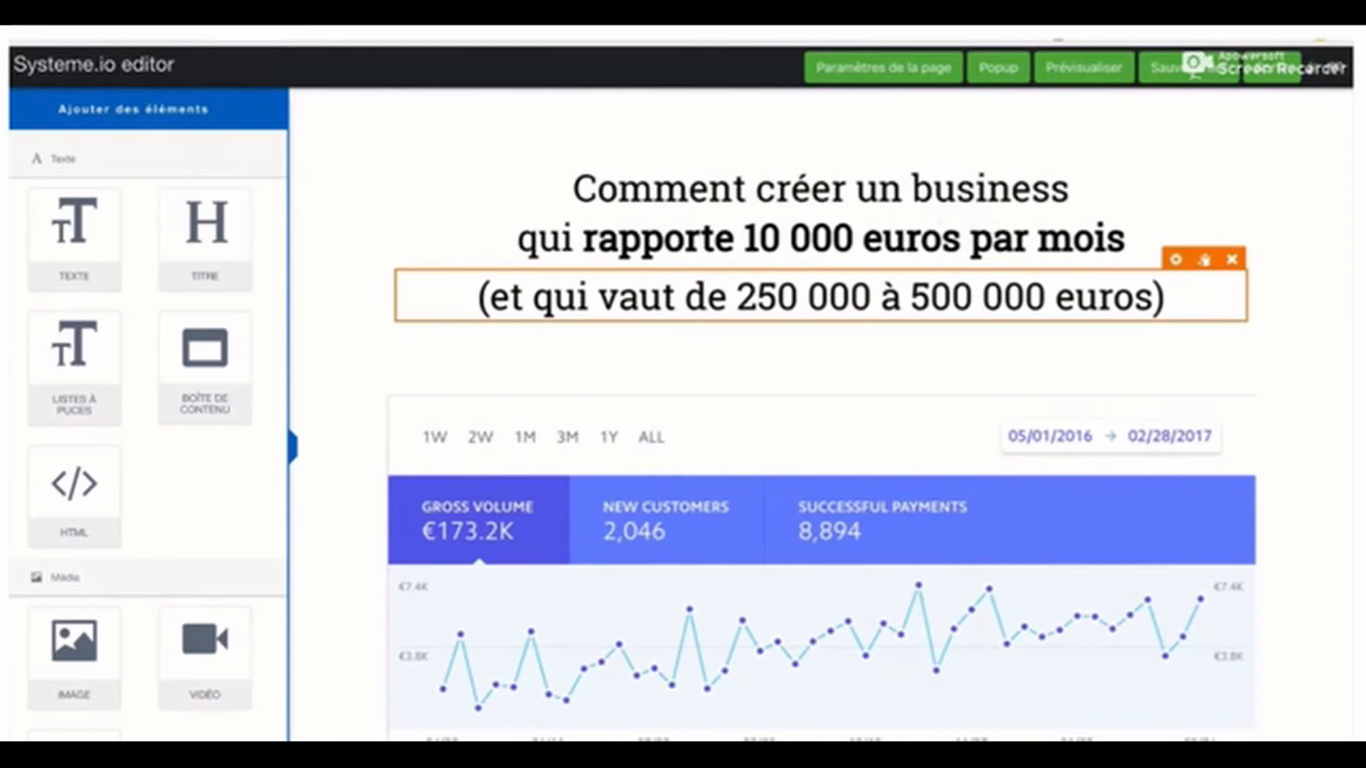
Replace the sales page's main headline with "Comment maigrir en 31 jours".
{"action": "left_click", "coordinate": [821, 235]}
{"action": "key", "text": "ctrl+a"}
{"action": "type", "text": "Com"}
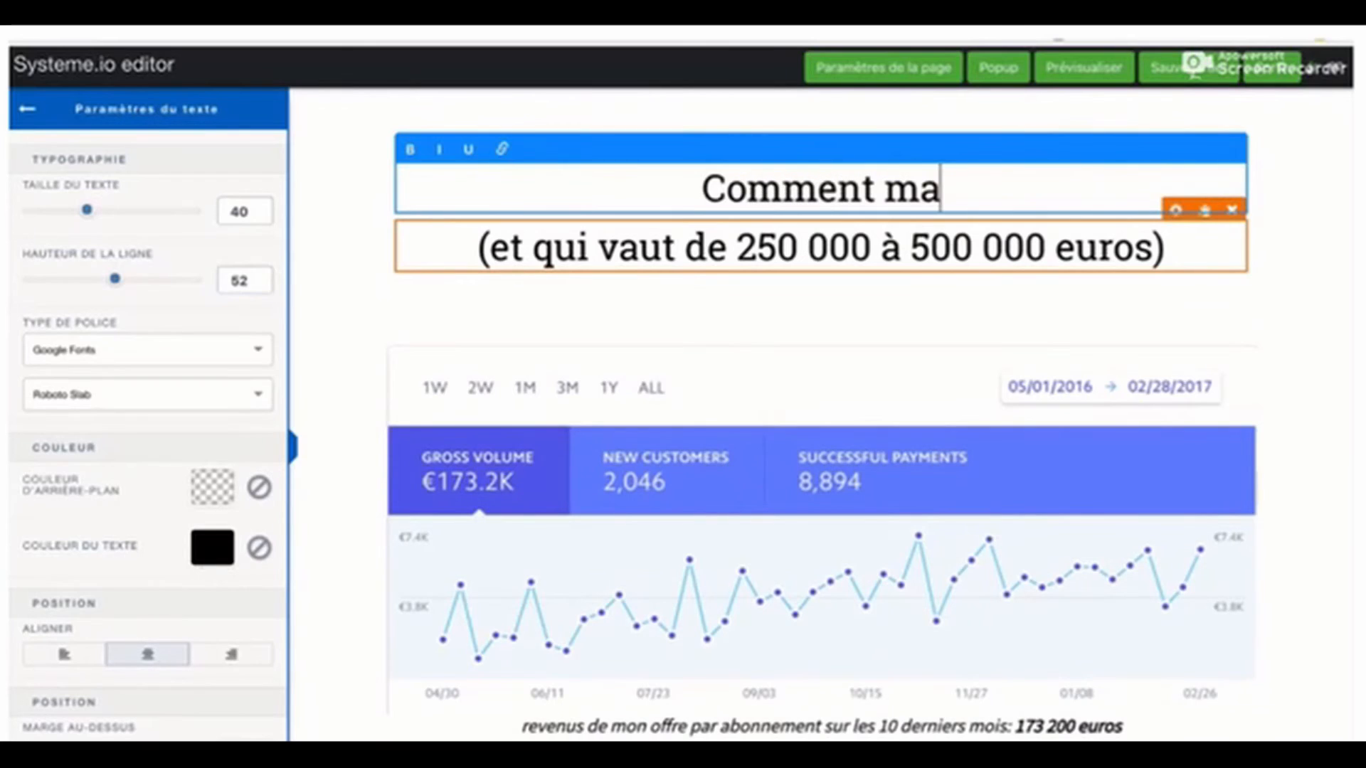
{"action": "type", "text": "en 31 jours"}
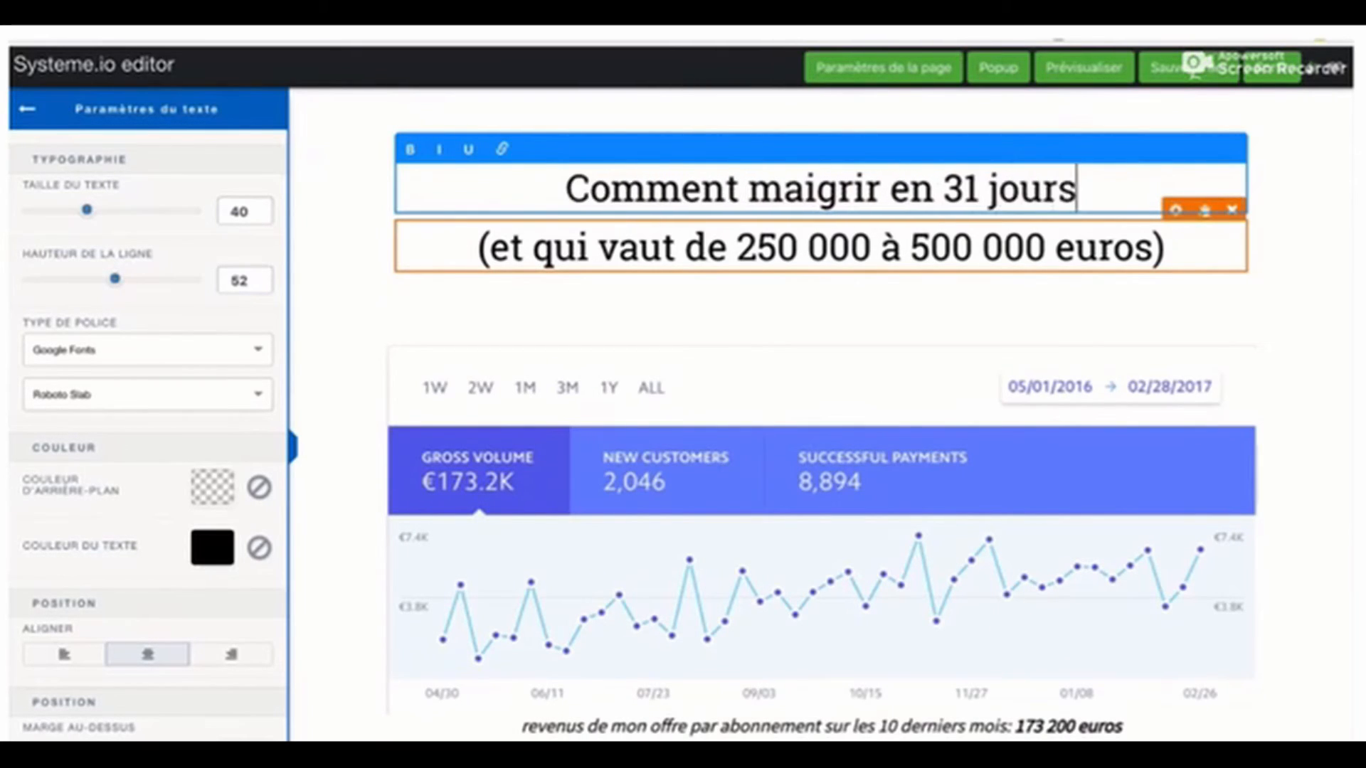
Change the subheadline in parentheses to "(sans avoir de sensation de faim...)".
{"action": "left_click_drag", "start_coordinate": [1152, 249], "coordinate": [490, 249]}
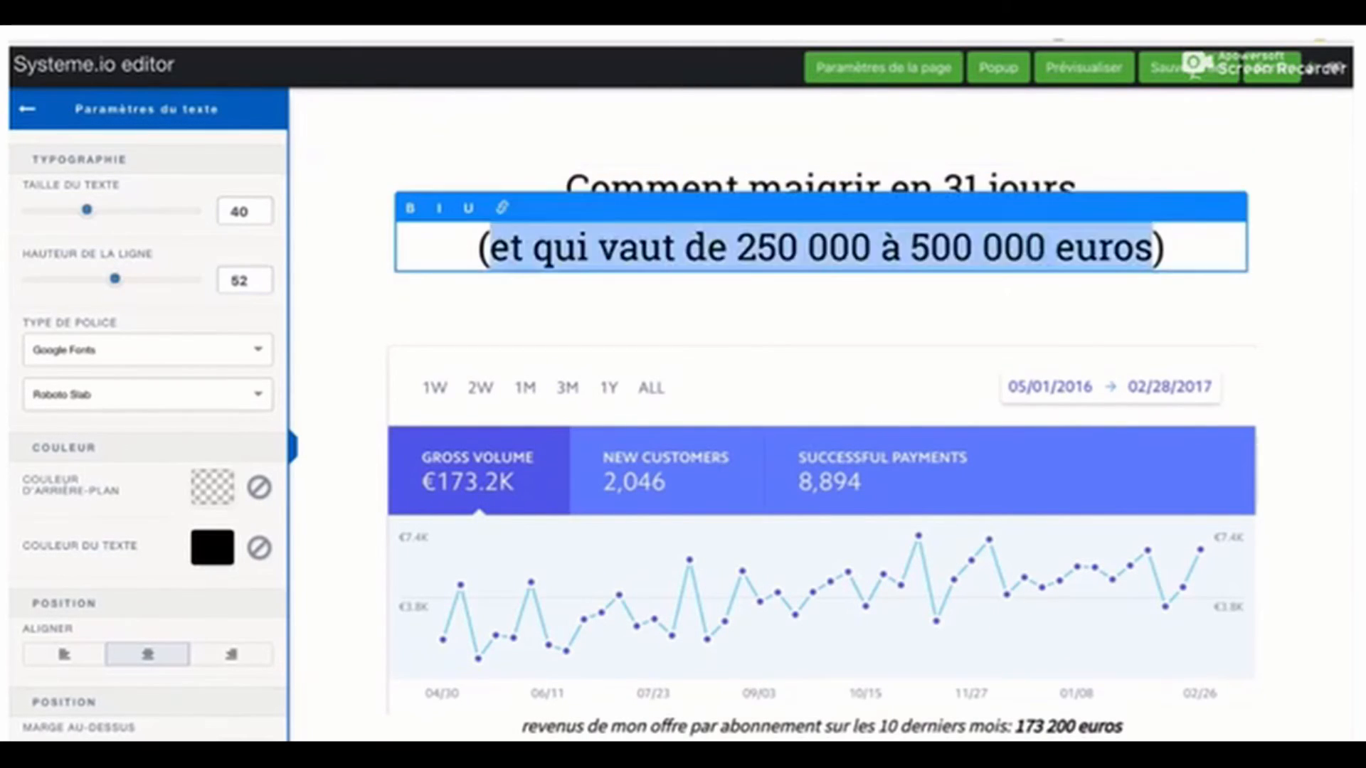
{"action": "type", "text": "sans avoir de "}
{"action": "type", "text": "sensation de fai"}
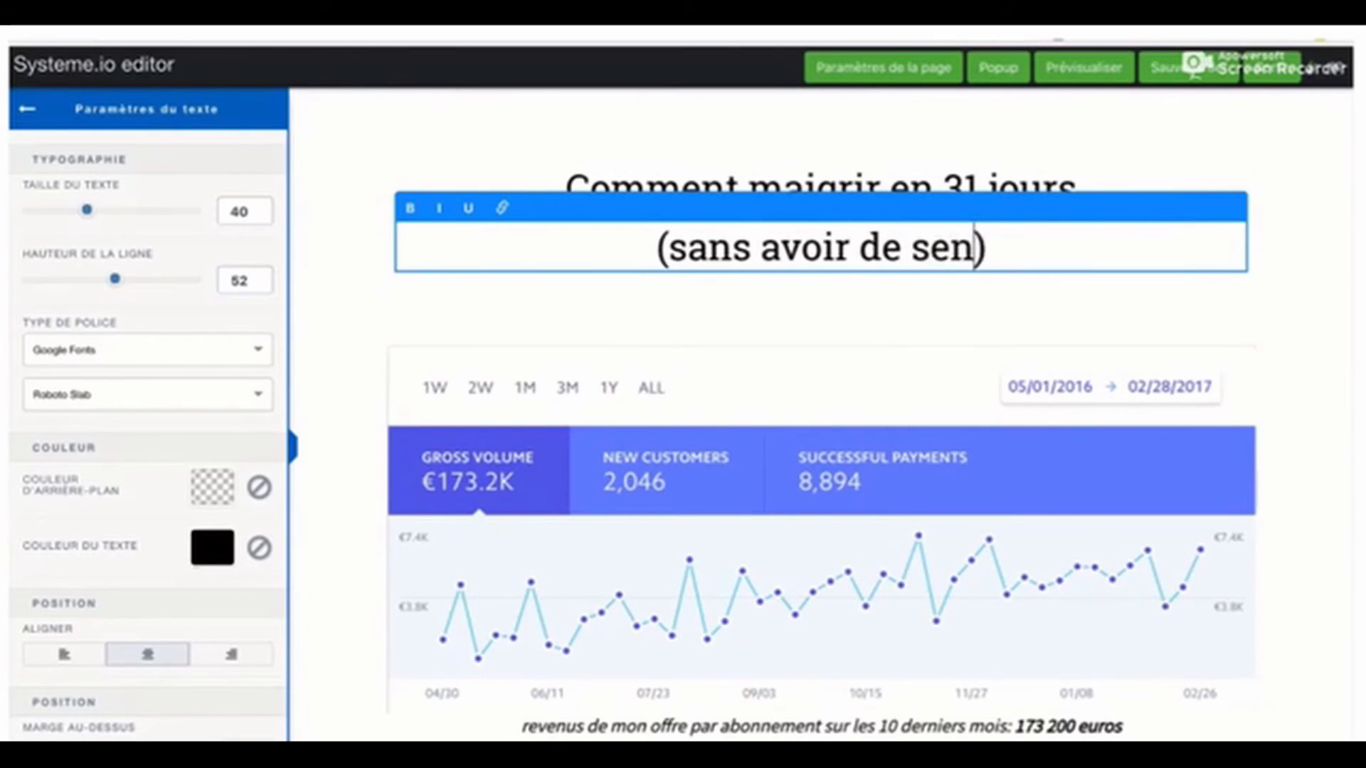
{"action": "type", "text": "m..."}
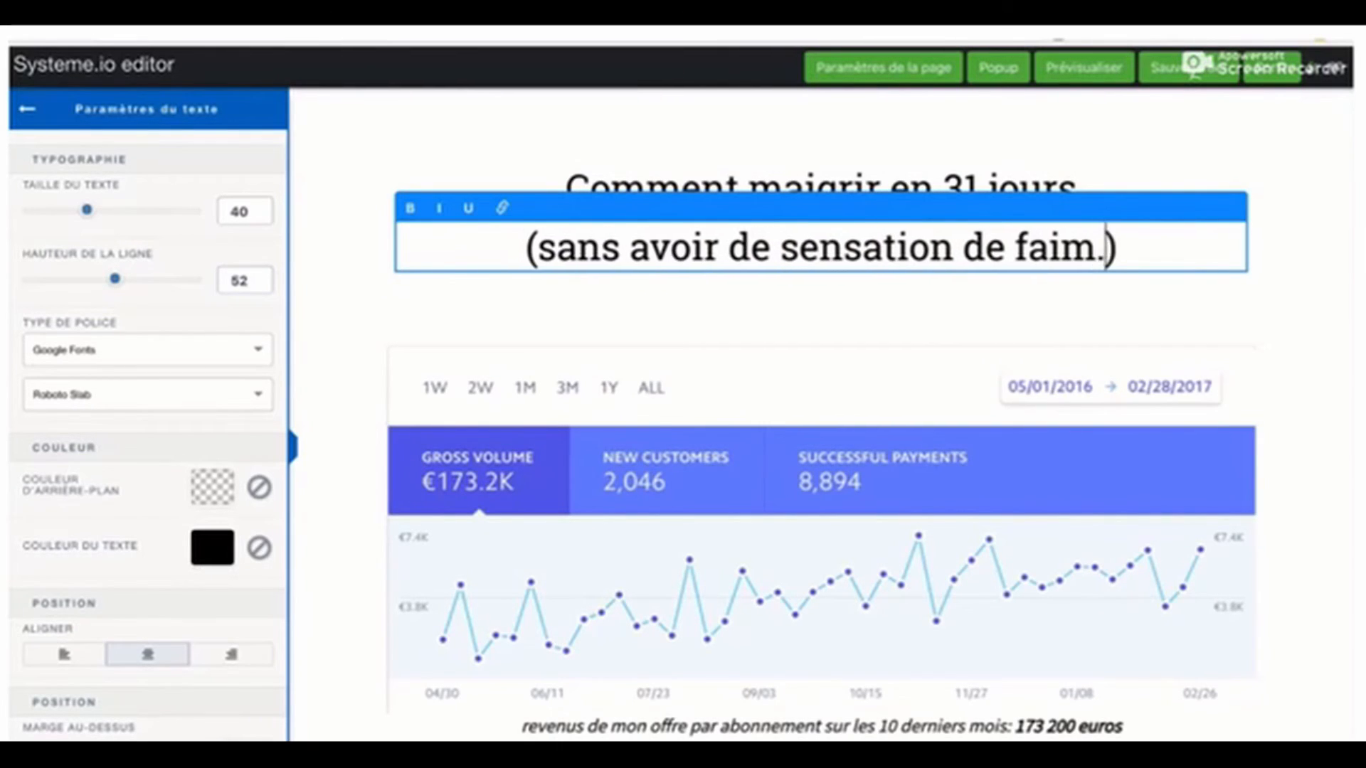
Delete the revenue chart, its caption and the "Le résultat de 6 ans de recherches" heading below the headline.
{"action": "left_click", "coordinate": [1181, 359]}
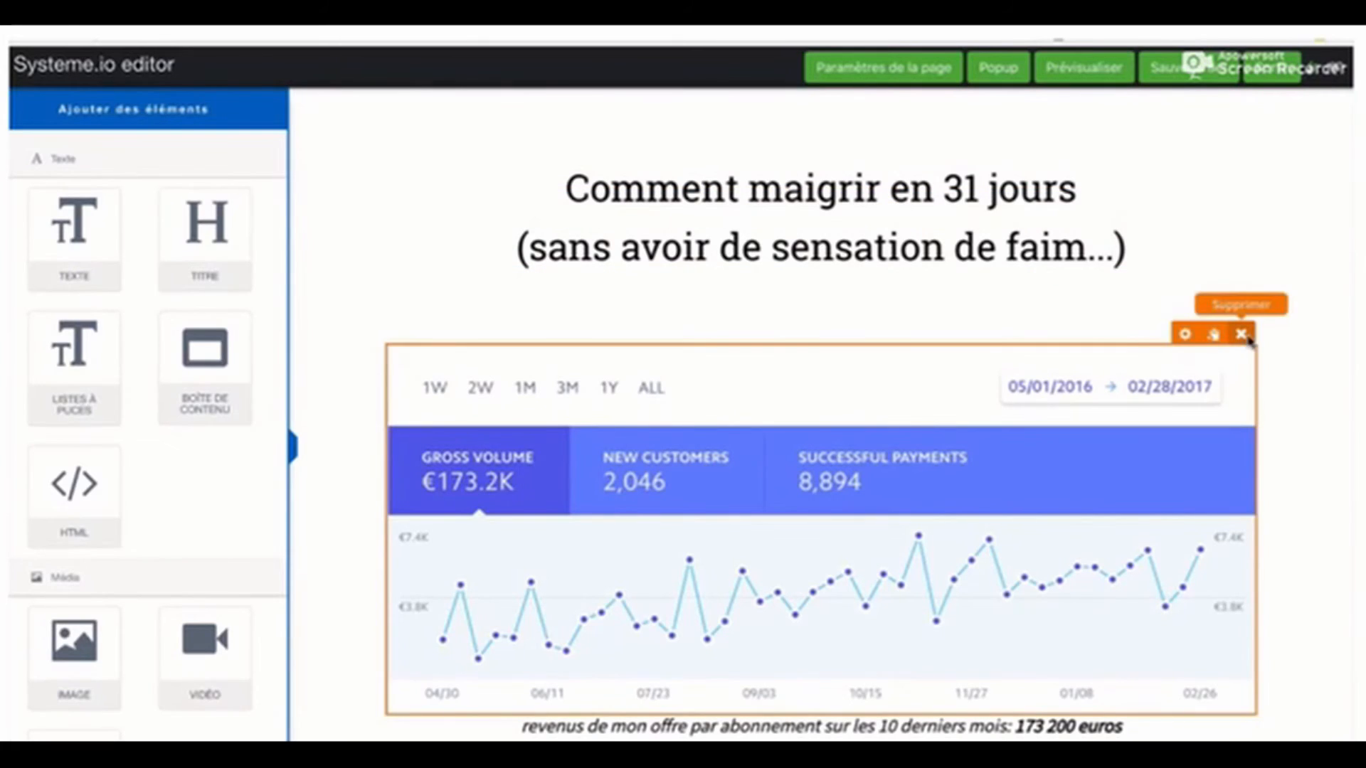
{"action": "left_click", "coordinate": [1242, 334]}
{"action": "left_click", "coordinate": [837, 137]}
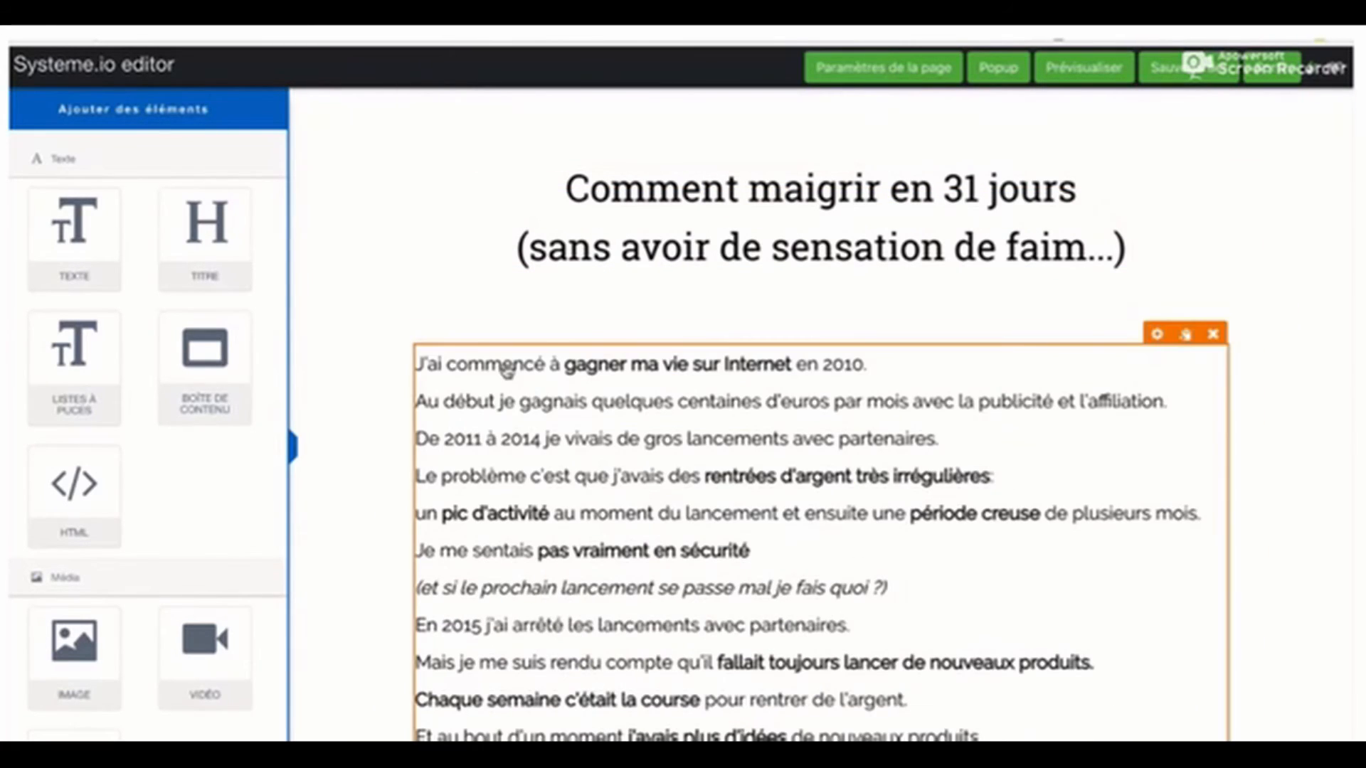
Write a new weight story above the body text's first line, ending with "J'étais ce qu'on appelle "un faux maigre".".
{"action": "left_click", "coordinate": [655, 368]}
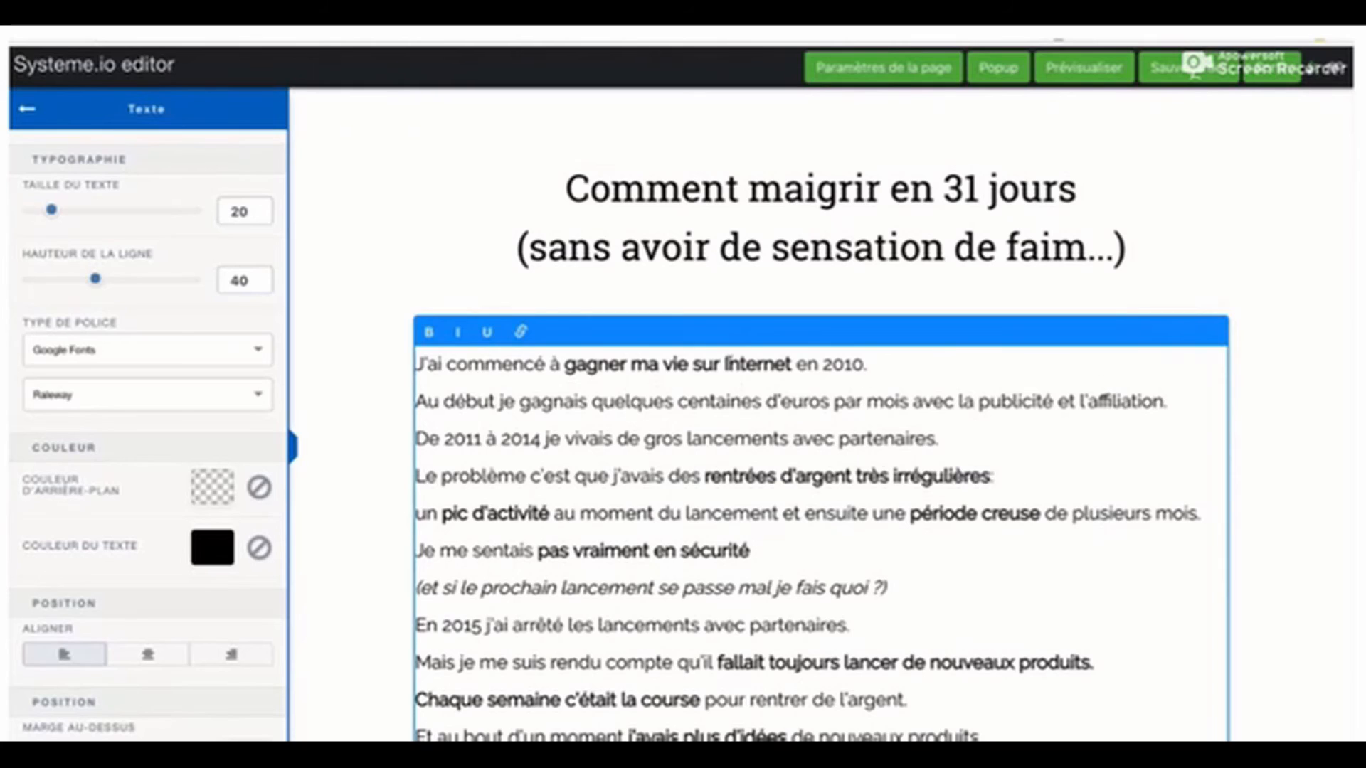
{"action": "key", "text": "Return"}
{"action": "key", "text": "BackSpace"}
{"action": "type", "text": "J'ai tr"}
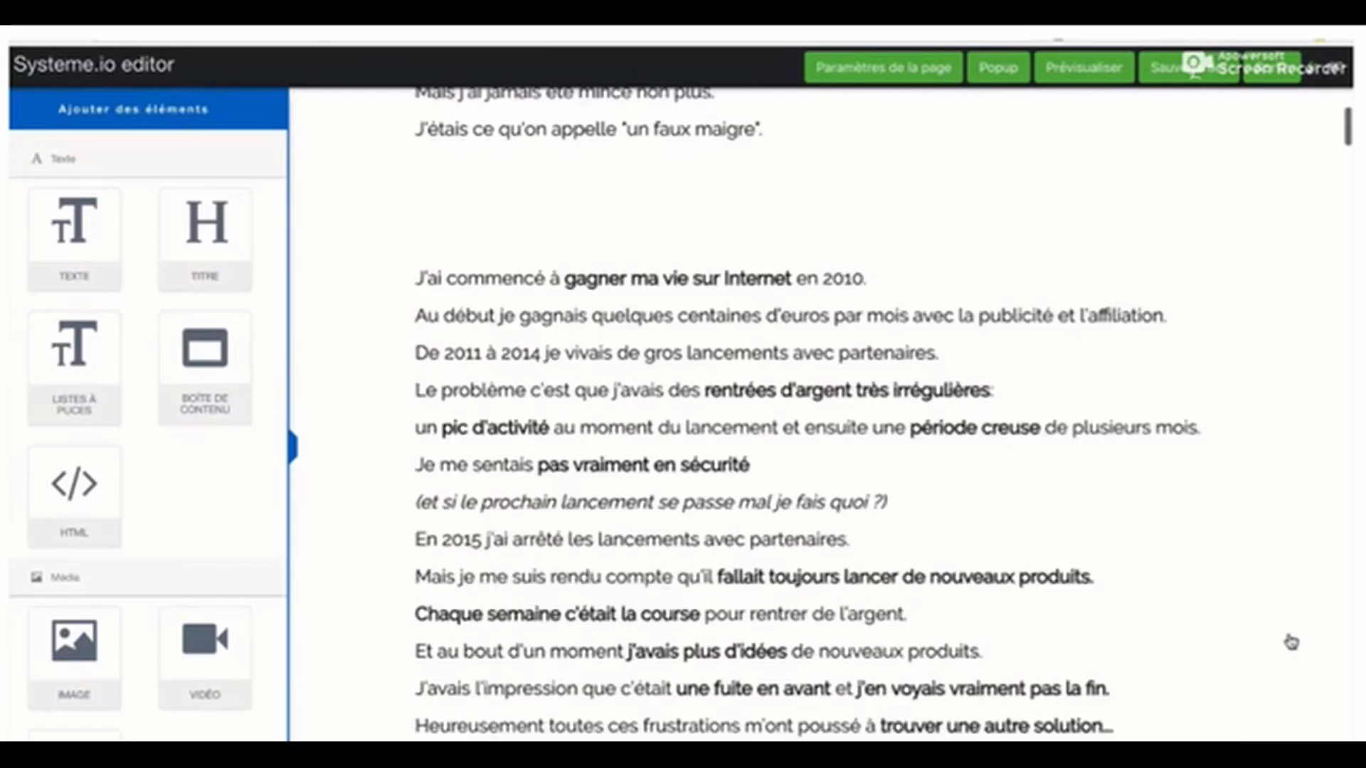
Look through the rest of the sales page down to the YouTube comments, then save it and exit the editor.
{"action": "scroll", "coordinate": [1286, 643], "scroll_direction": "down", "scroll_amount": 15}
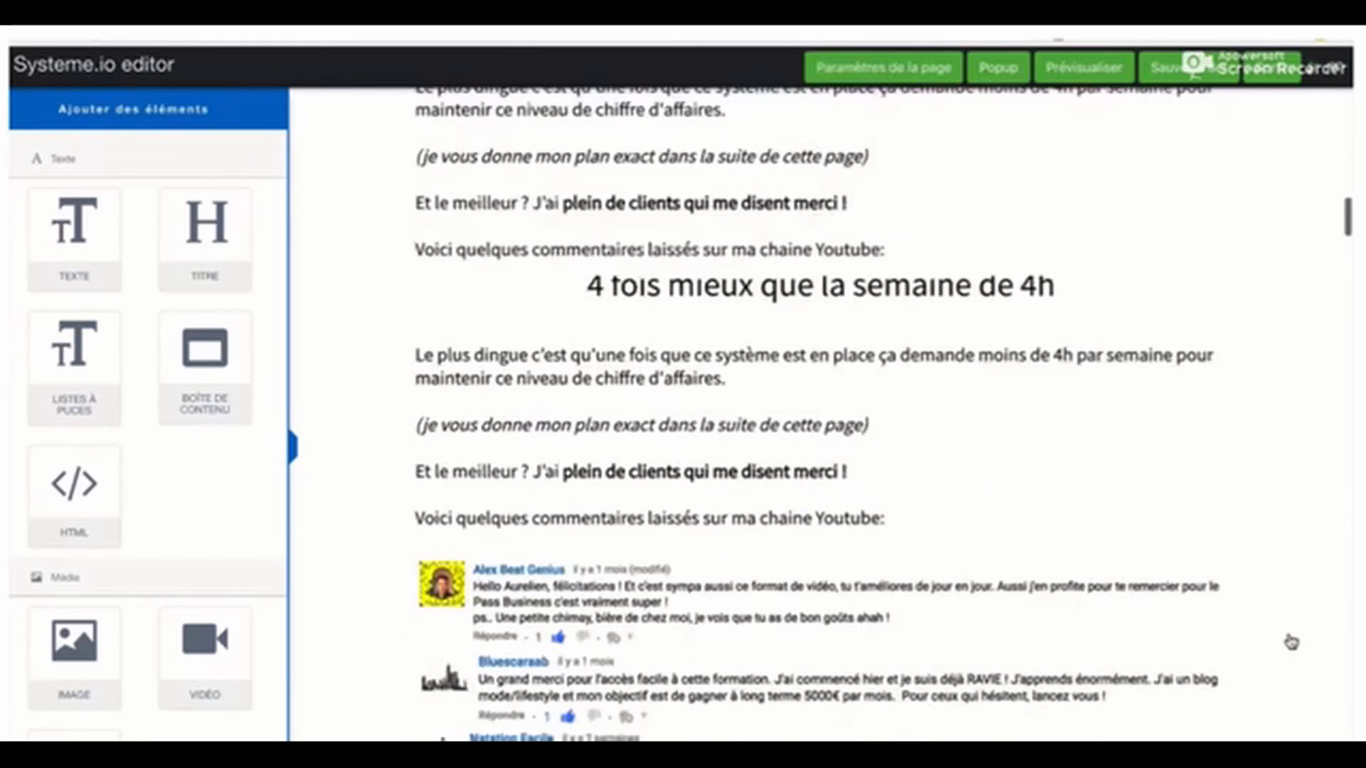
{"action": "scroll", "coordinate": [1292, 643], "scroll_direction": "down", "scroll_amount": 20}
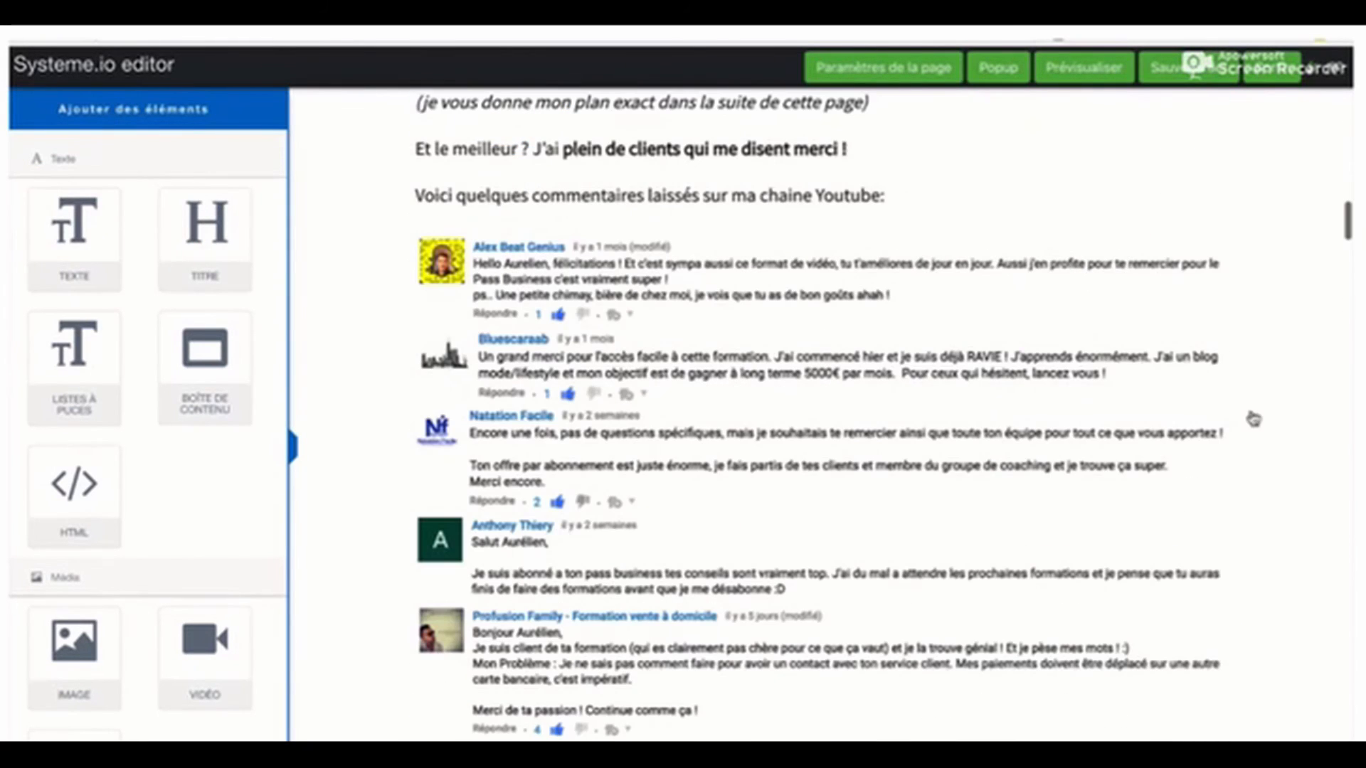
{"action": "left_click", "coordinate": [1193, 77]}
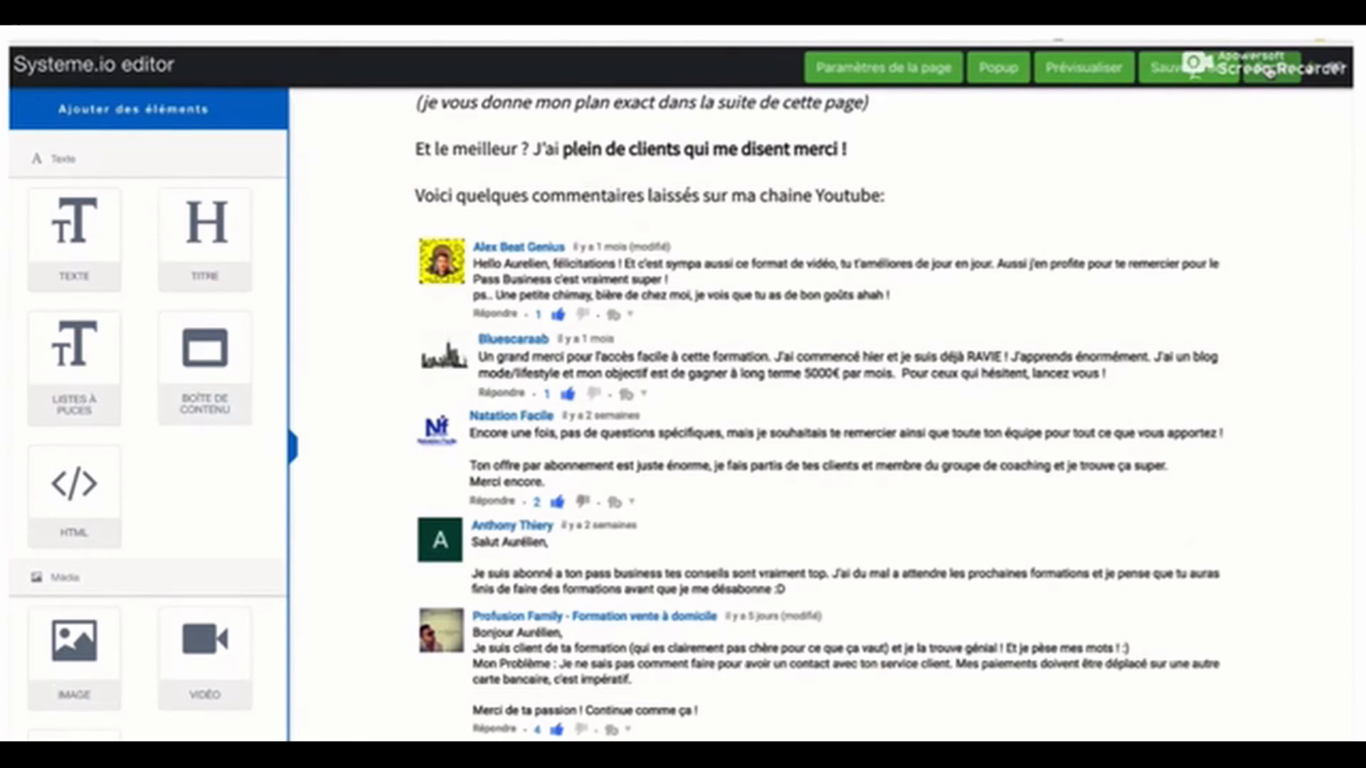
{"action": "left_click", "coordinate": [1271, 72]}
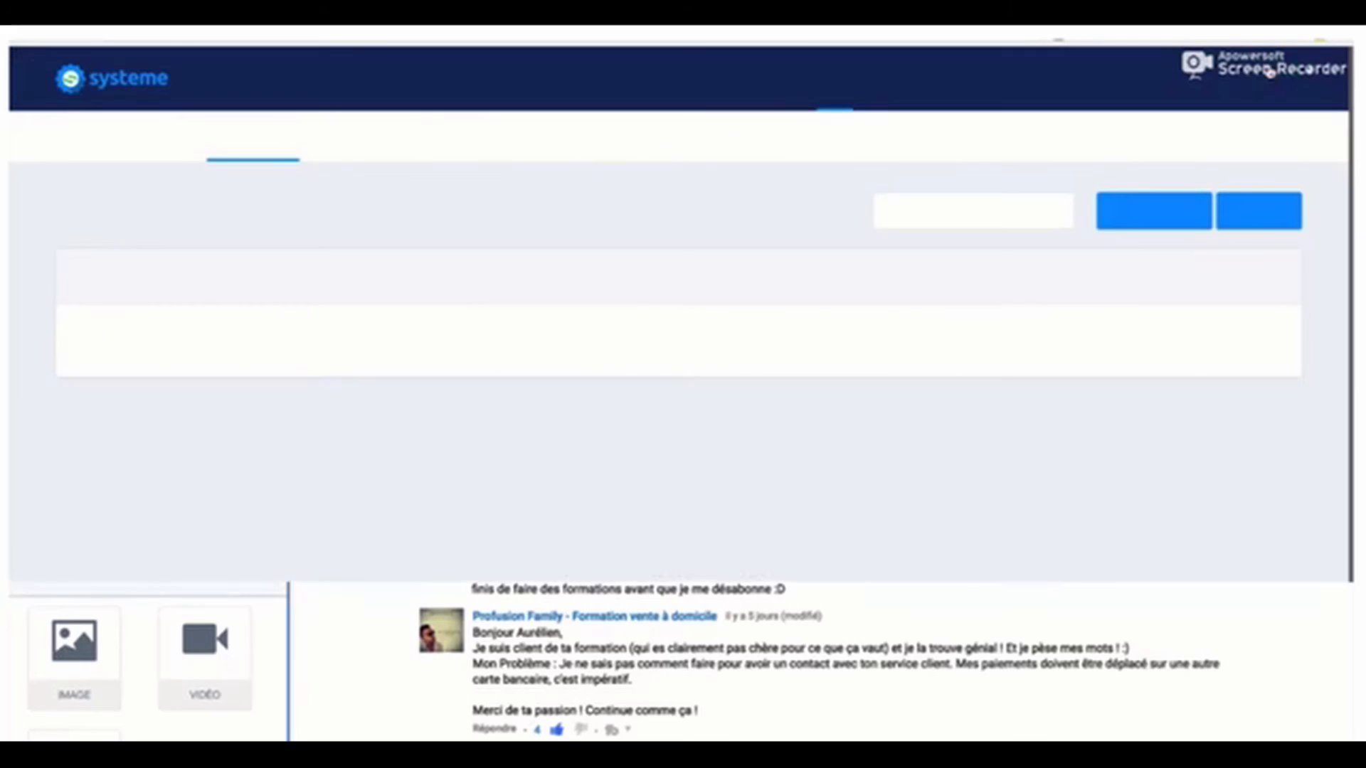